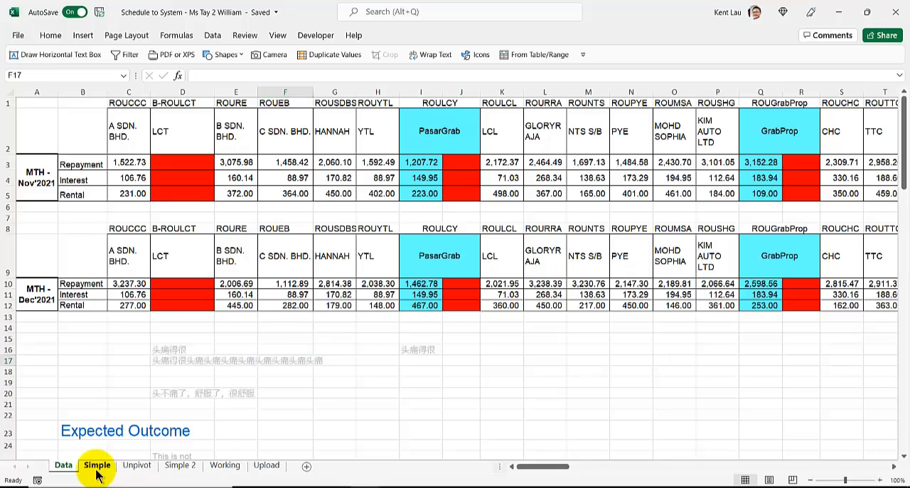
On the Simple sheet, copy the ROUCCC amounts in C4:C6 into the blank column starting at W4
click(96, 466)
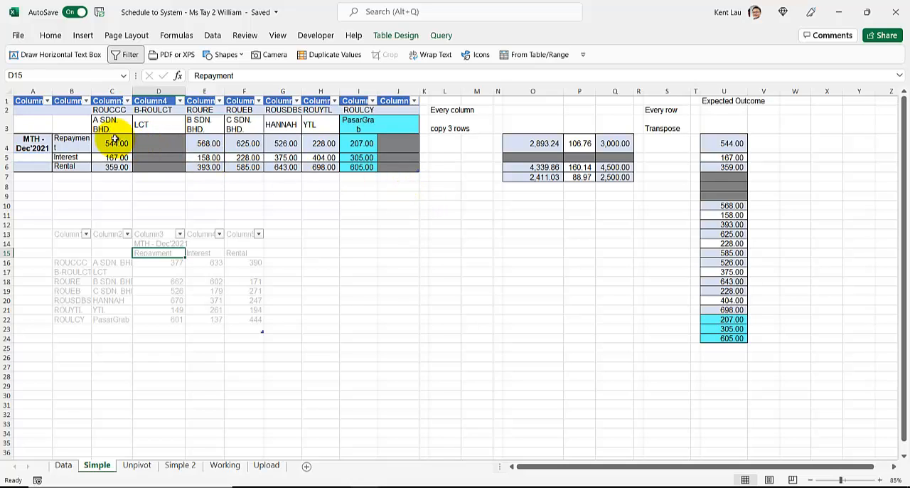
drag(115, 141, 115, 170)
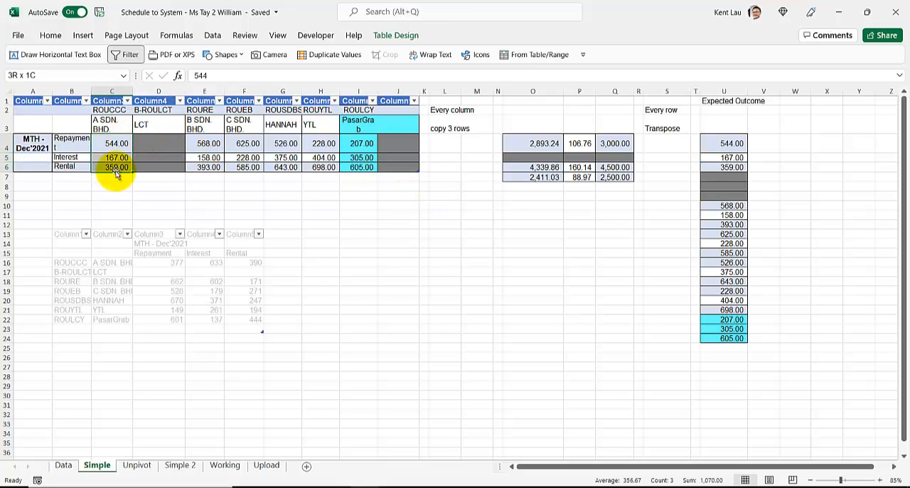
key(ctrl+c)
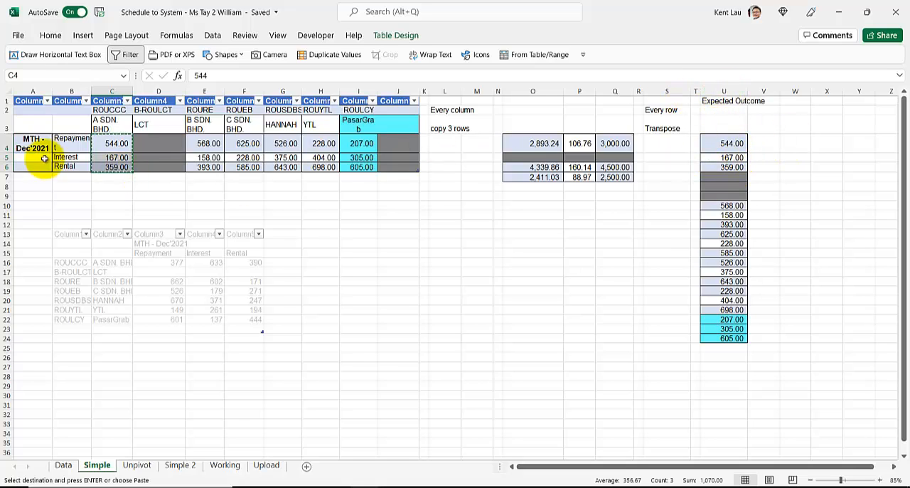
click(794, 144)
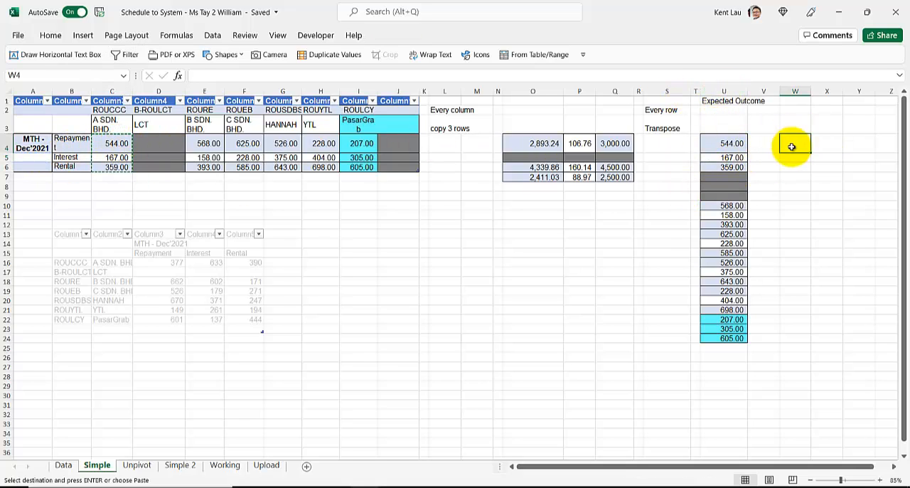
key(ctrl+v)
Copy the grey B-ROULCT cells D4:D6 beneath the pasted amounts, starting at W7
click(201, 149)
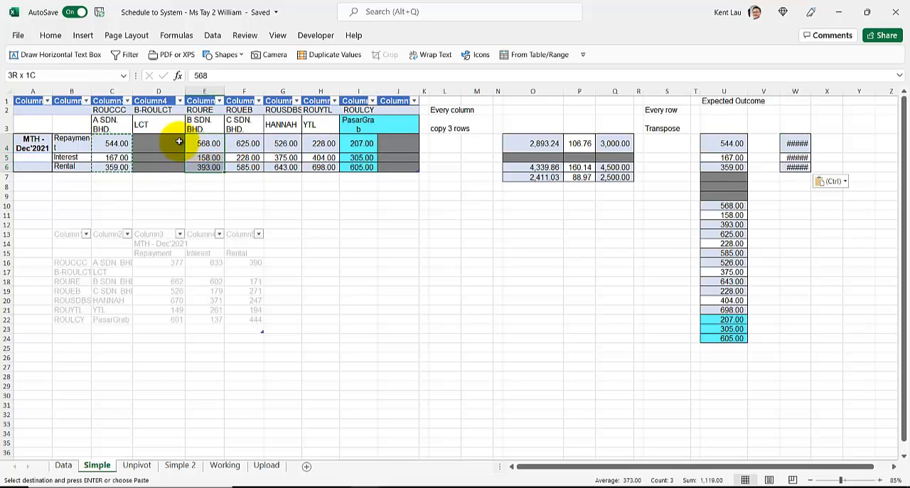
drag(158, 144, 161, 165)
key(ctrl+c)
click(789, 180)
key(ctrl+v)
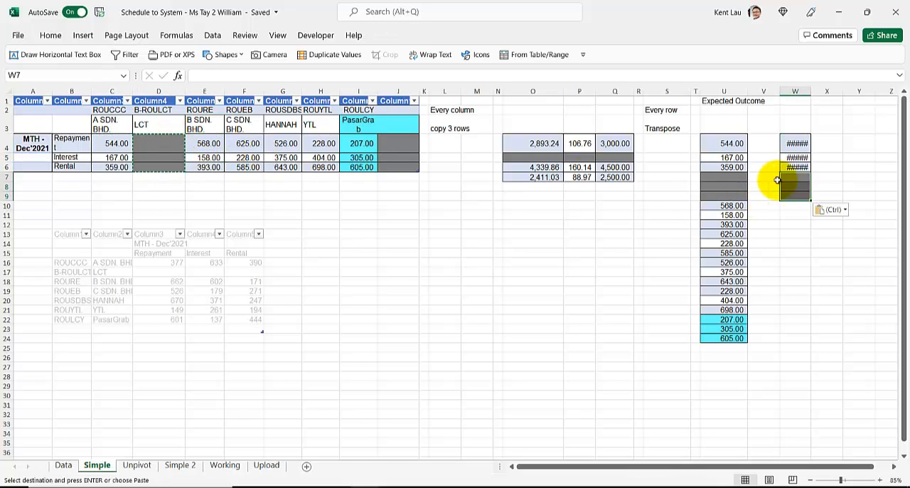
Copy the ROURE amounts in E4:E6 to W10 and fit column W to its contents
drag(204, 145, 204, 168)
key(ctrl+c)
click(788, 205)
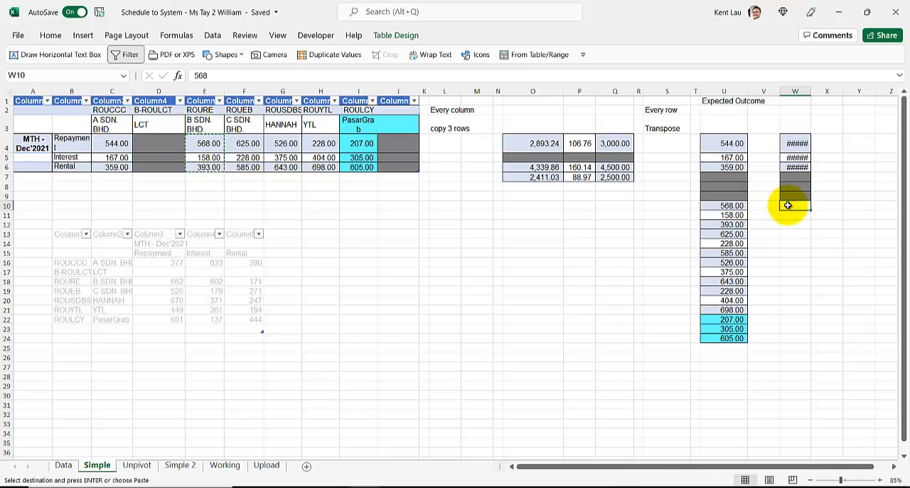
key(ctrl+v)
double_click(811, 91)
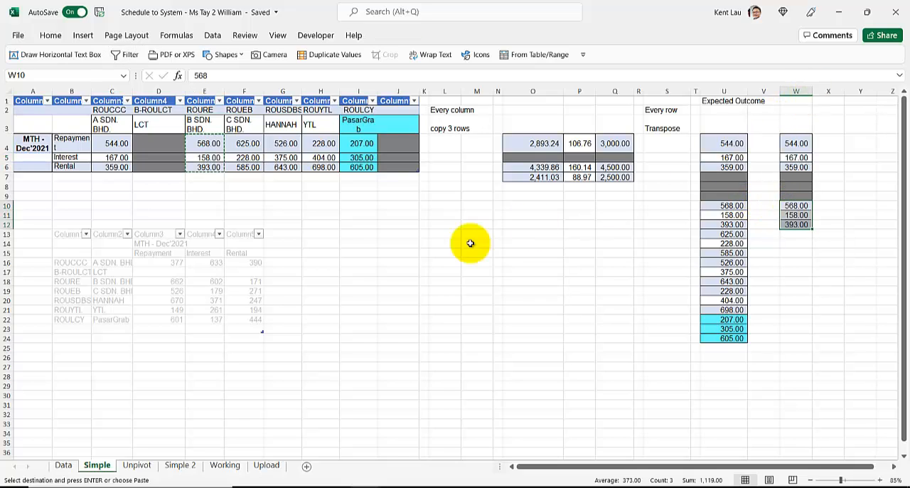
click(444, 263)
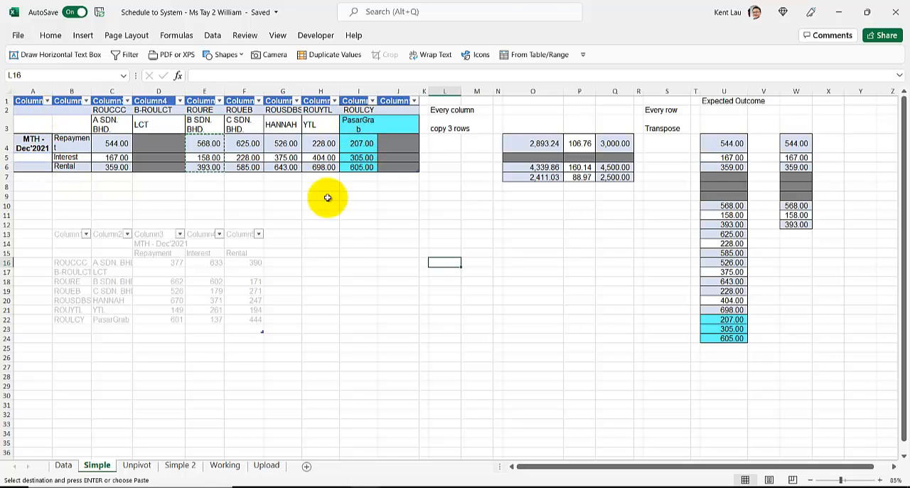
Examine the monthly schedules and the Expected Outcome table on the Data sheet
click(62, 466)
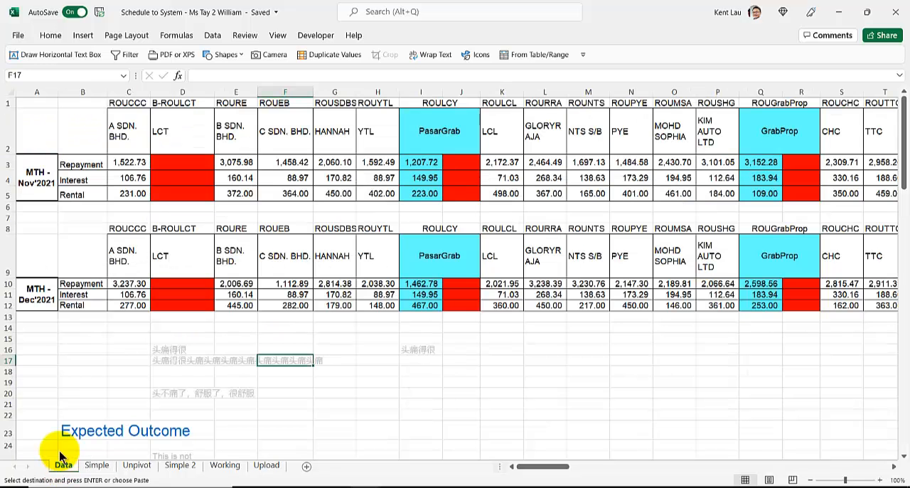
ctrl+scroll(75, 356, down, 2)
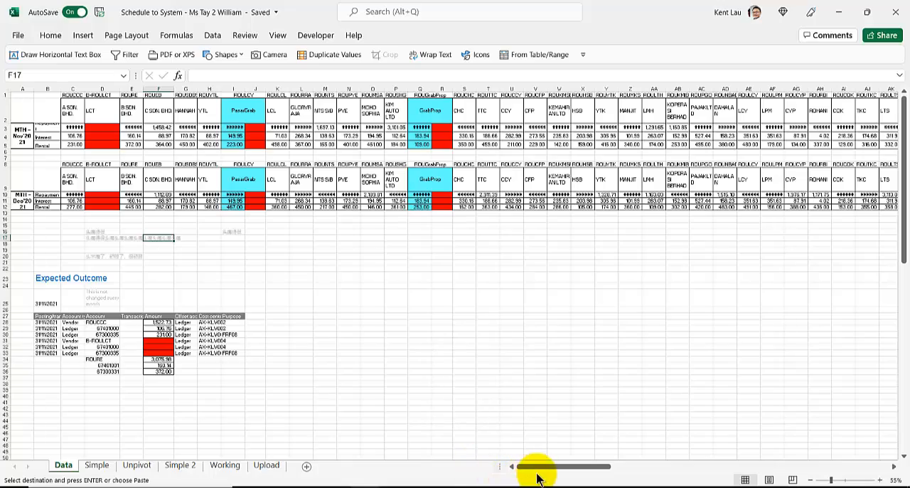
drag(533, 470, 355, 464)
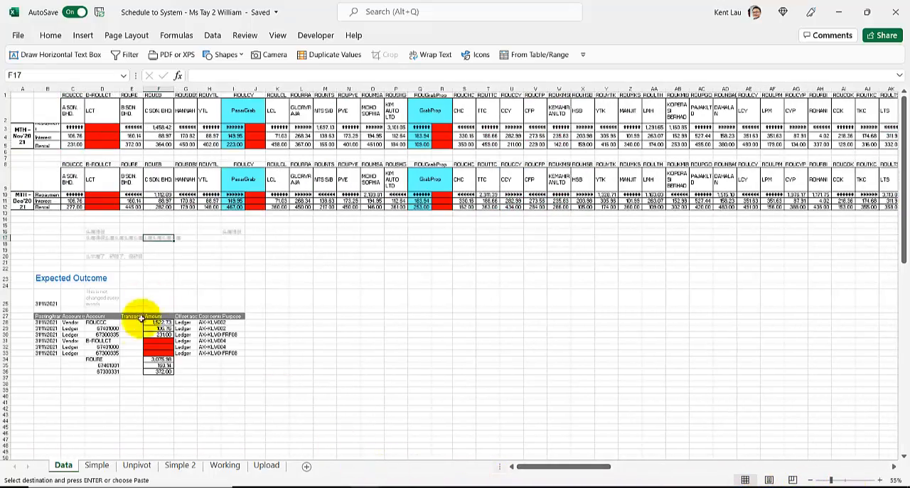
Return to the Simple sheet and delete column W with the manually pasted amounts
click(99, 463)
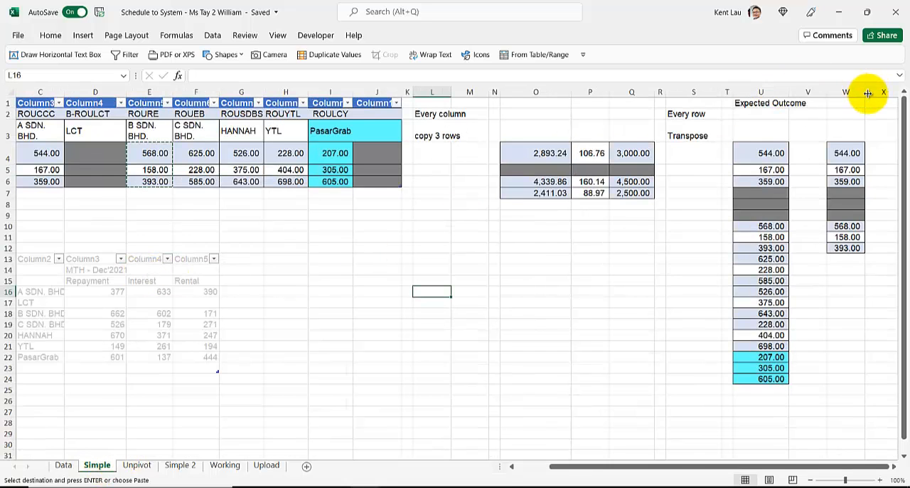
drag(868, 93, 872, 93)
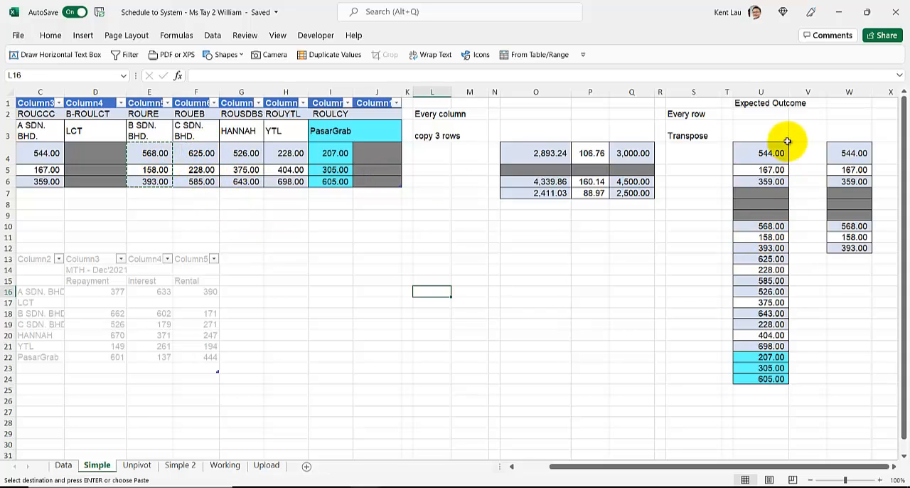
click(850, 92)
right_click(849, 91)
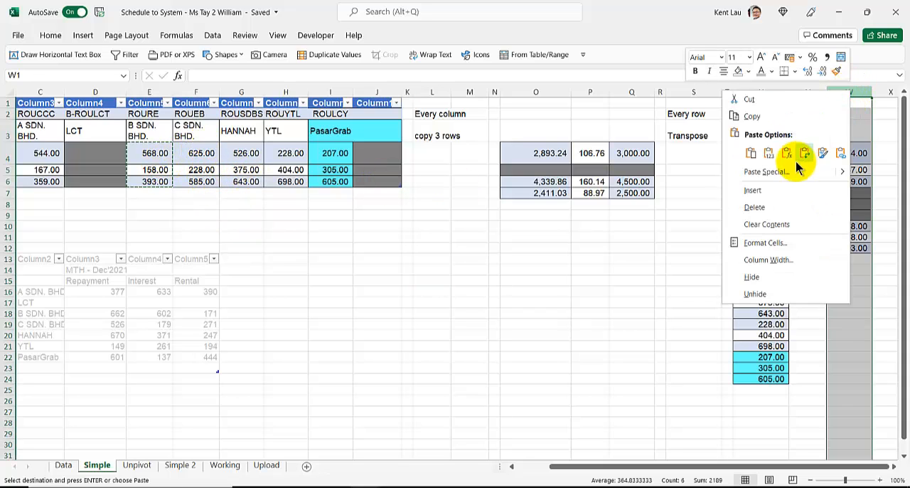
click(754, 207)
click(469, 281)
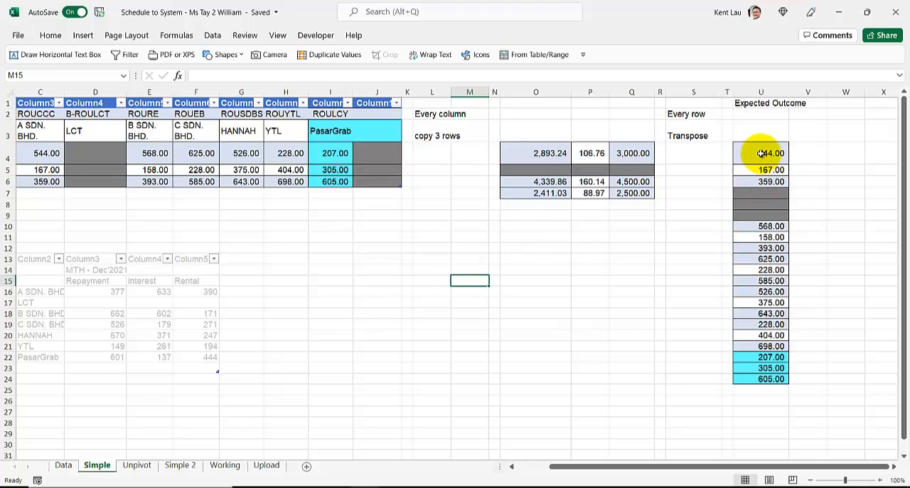
Examine the single-column Expected Outcome list that starts at U4 on the Simple sheet
drag(761, 152, 756, 379)
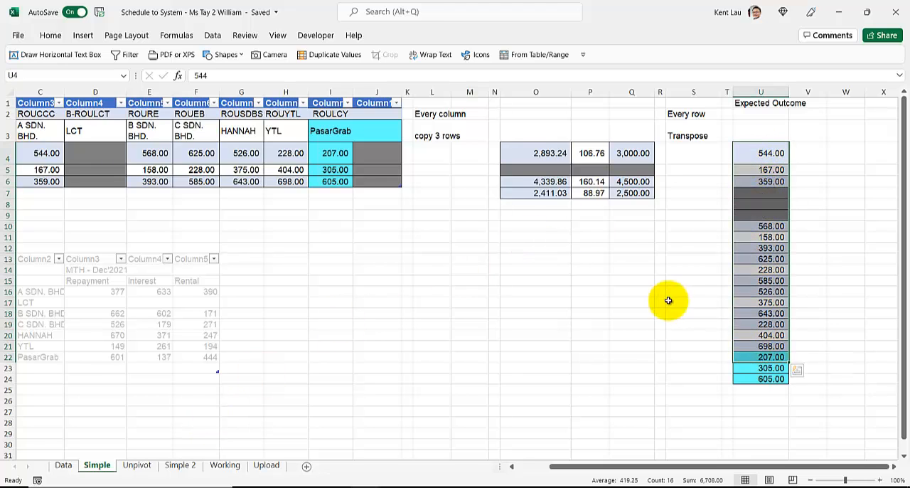
click(667, 300)
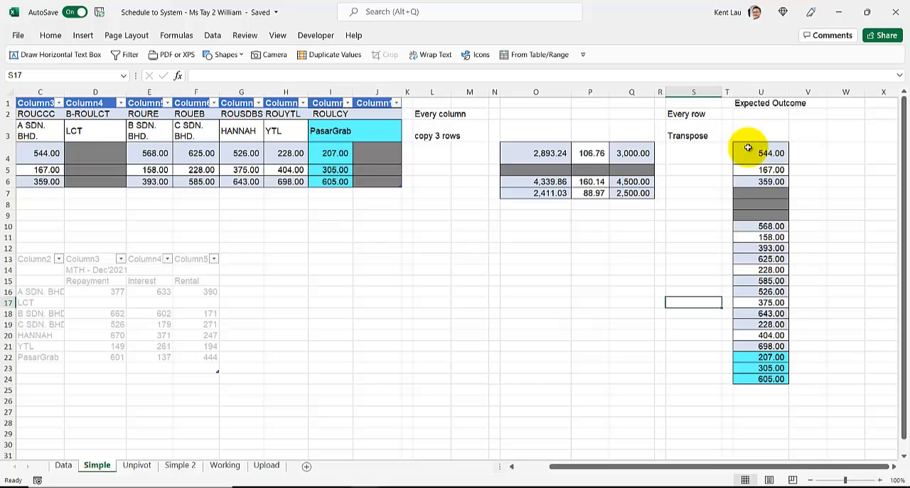
drag(748, 148, 749, 397)
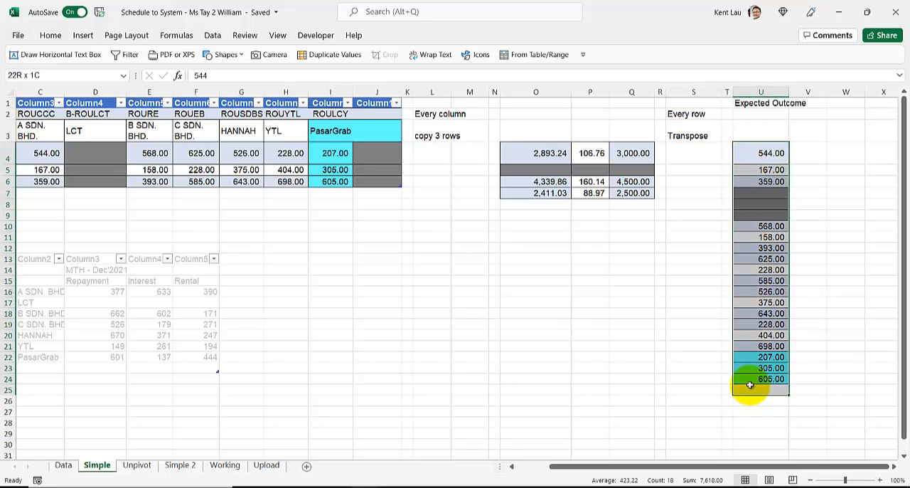
click(728, 291)
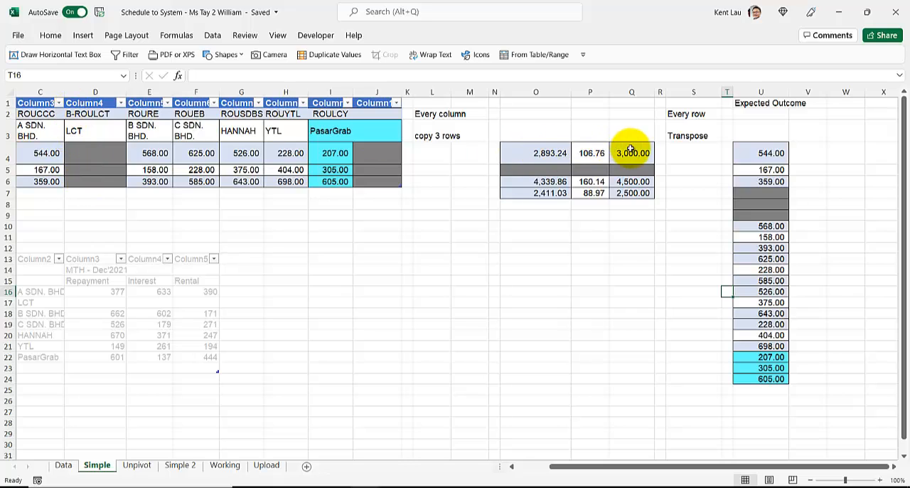
click(554, 228)
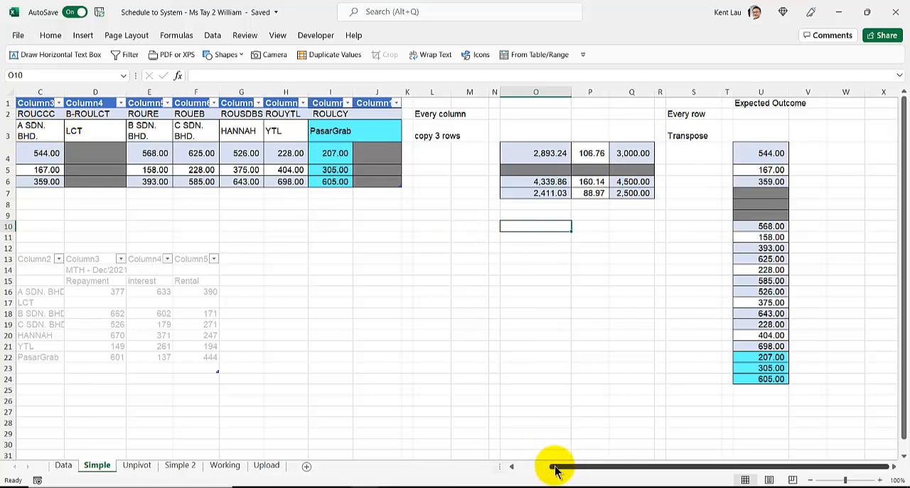
Copy the account codes in C2:I2, paste them transposed at N12, and widen column N to fit them
drag(555, 469, 545, 473)
drag(85, 113, 377, 115)
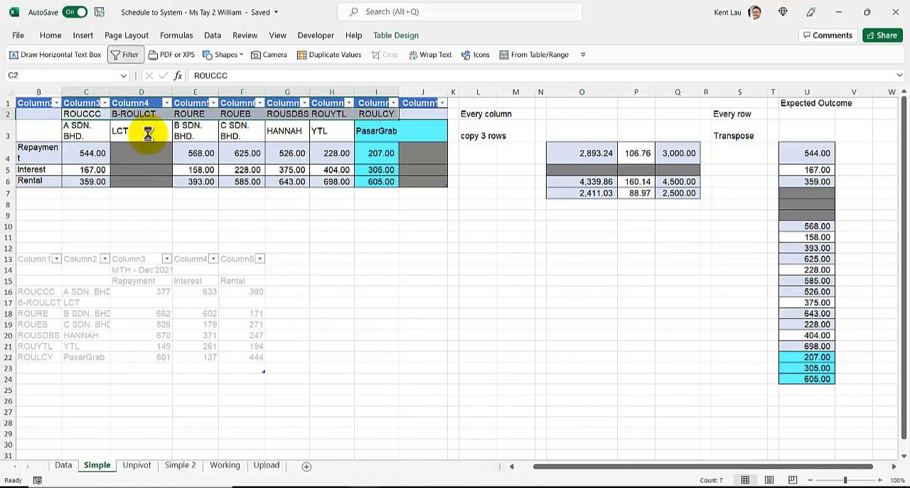
key(ctrl+c)
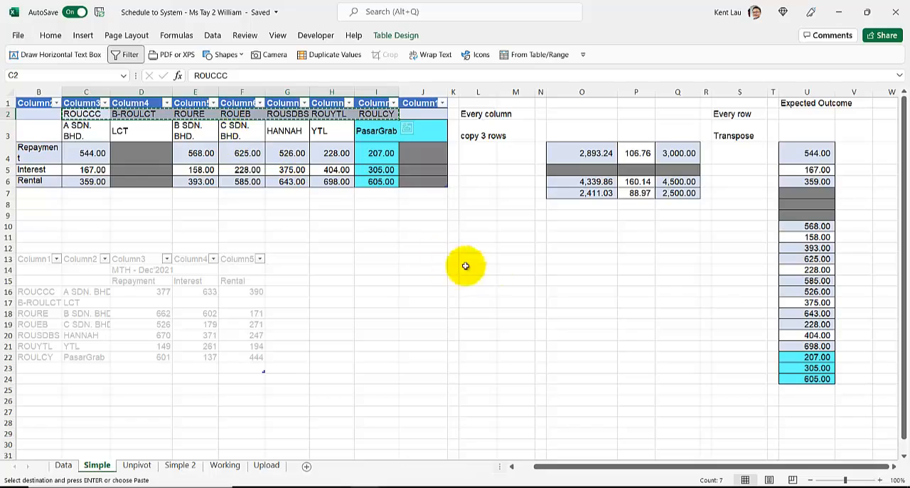
right_click(509, 250)
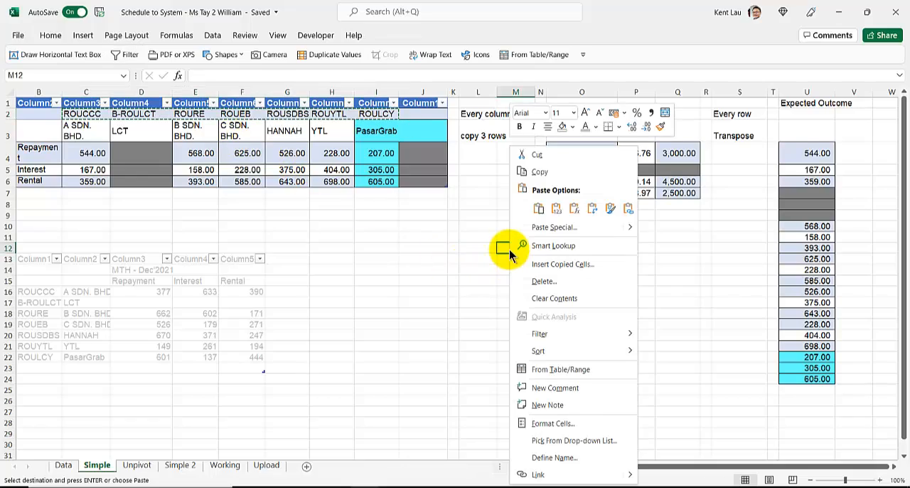
key(Escape)
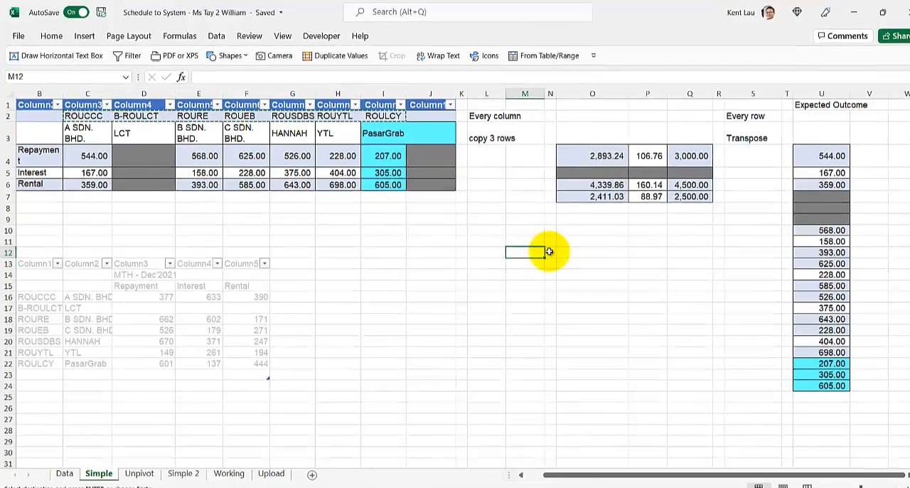
right_click(549, 251)
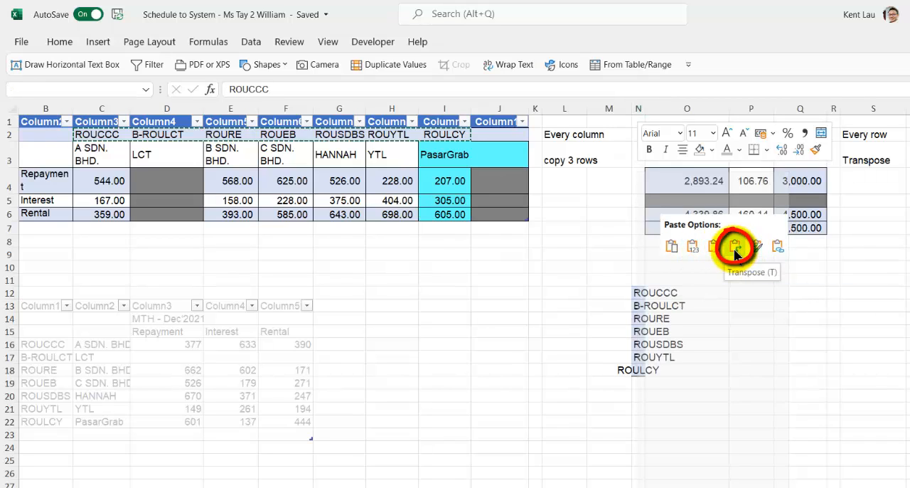
click(736, 249)
drag(645, 112, 689, 114)
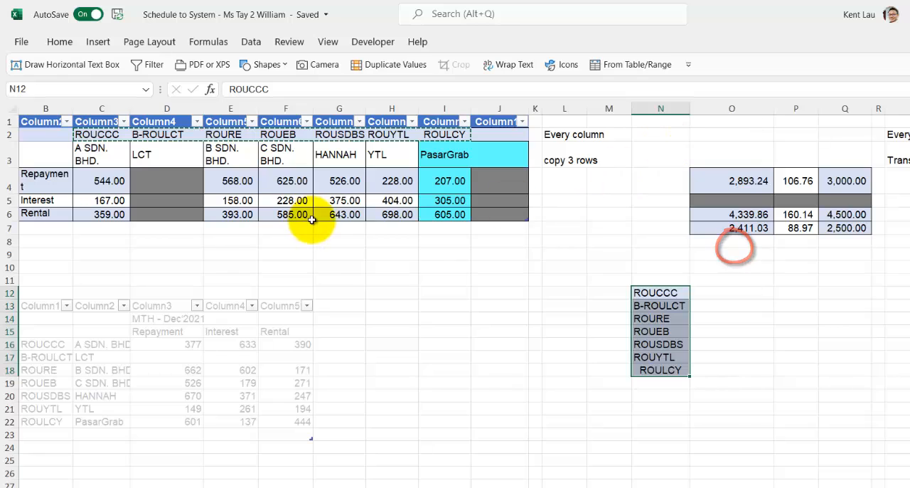
Copy the Repayment, Interest and Rental labels in B4:B6 and paste them transposed as headings starting at O11
click(653, 267)
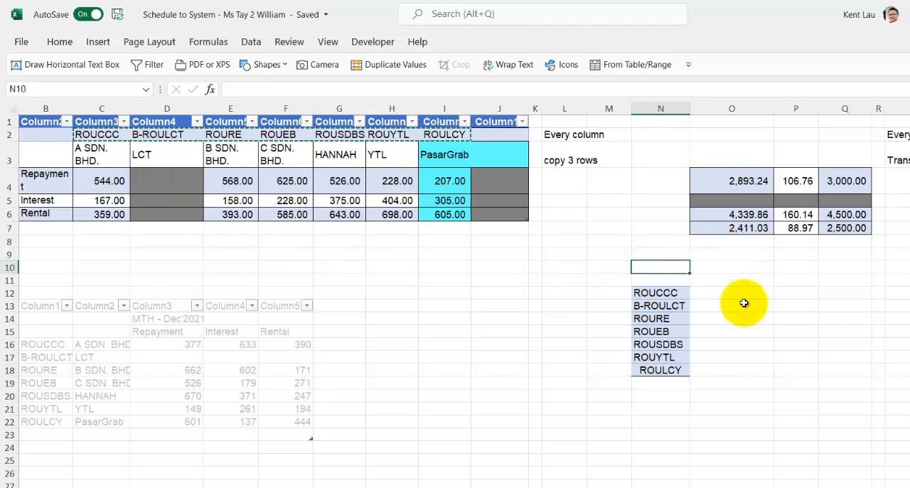
click(721, 277)
click(35, 195)
drag(36, 195, 35, 213)
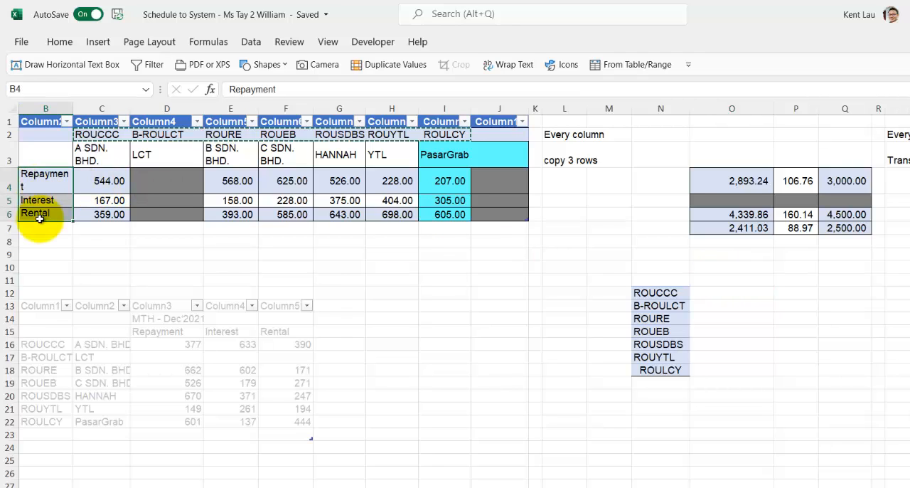
key(ctrl+c)
right_click(704, 286)
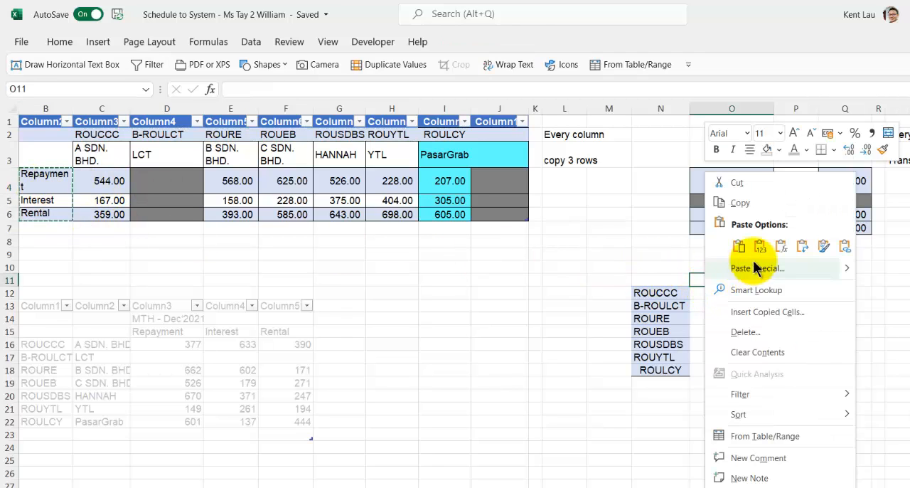
click(802, 245)
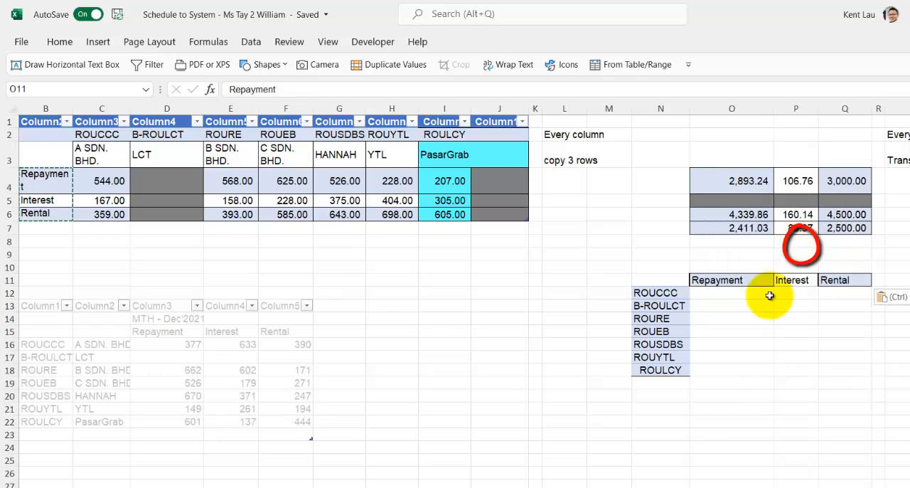
Start a formula in O12, where the ROUCCC row meets the Repayment column
click(746, 295)
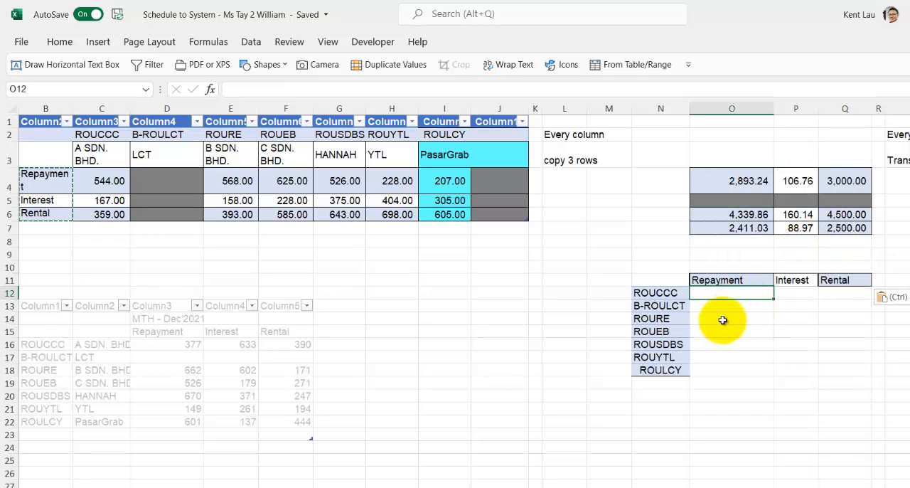
text(=)
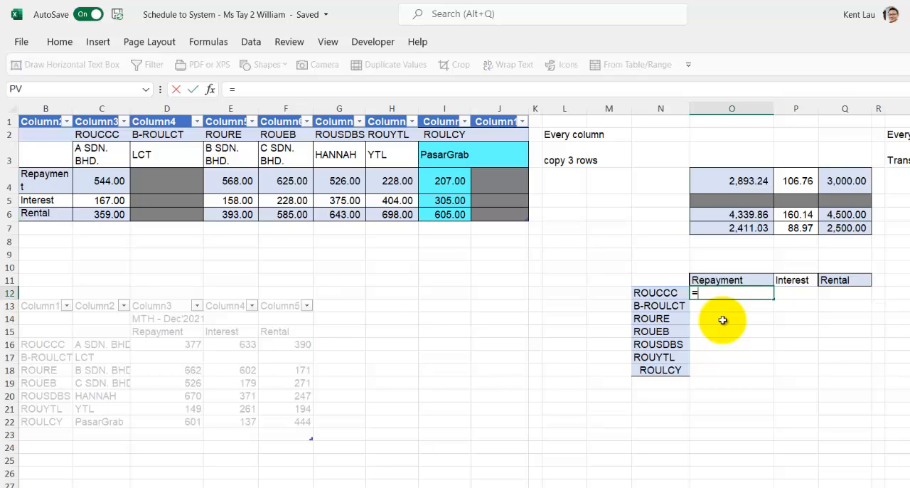
text(match)
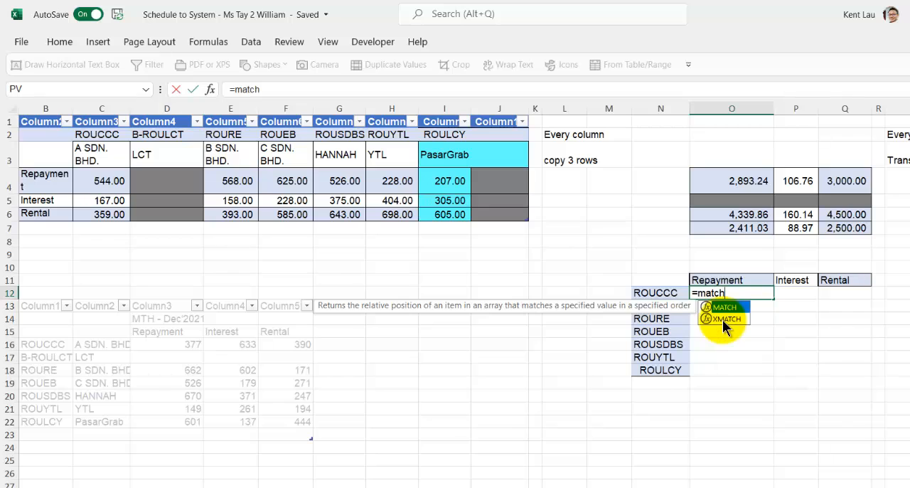
key(BackSpace)
key(BackSpace)
key(BackSpace)
key(BackSpace)
key(BackSpace)
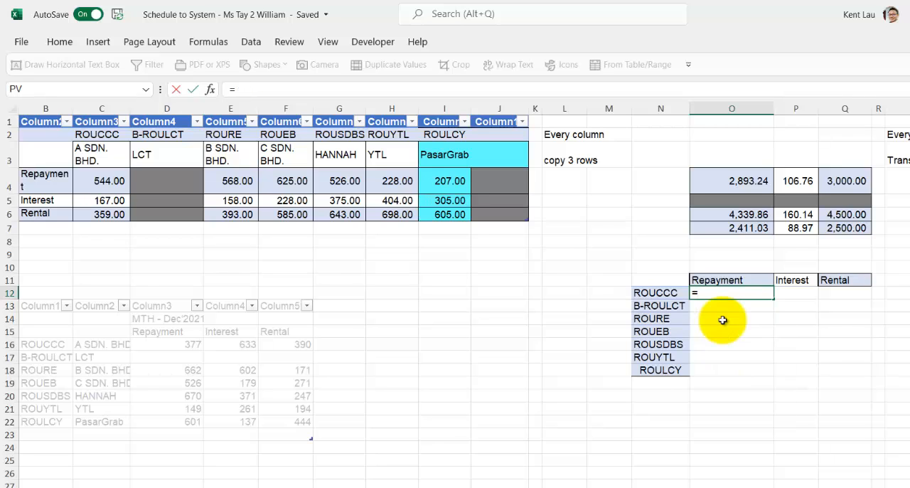
Complete the O12 formula as an INDEX over C4:J6 with row number 1 and column number 1
text(index()
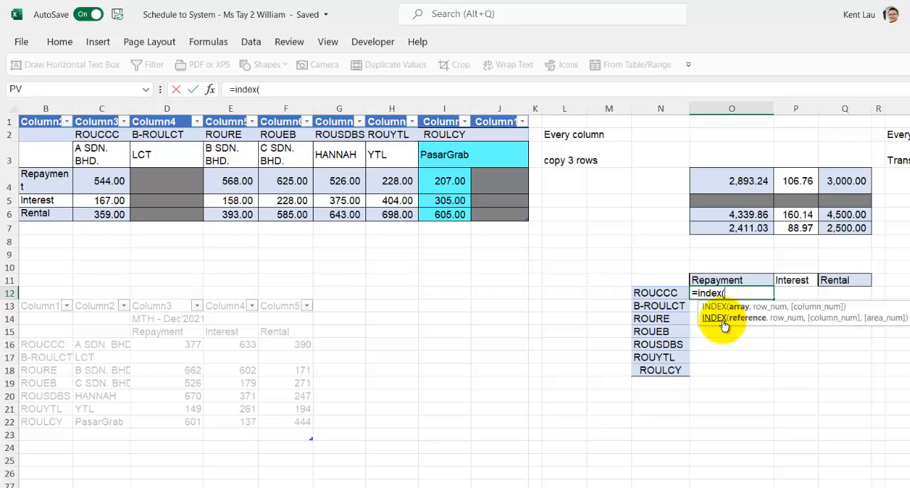
click(100, 172)
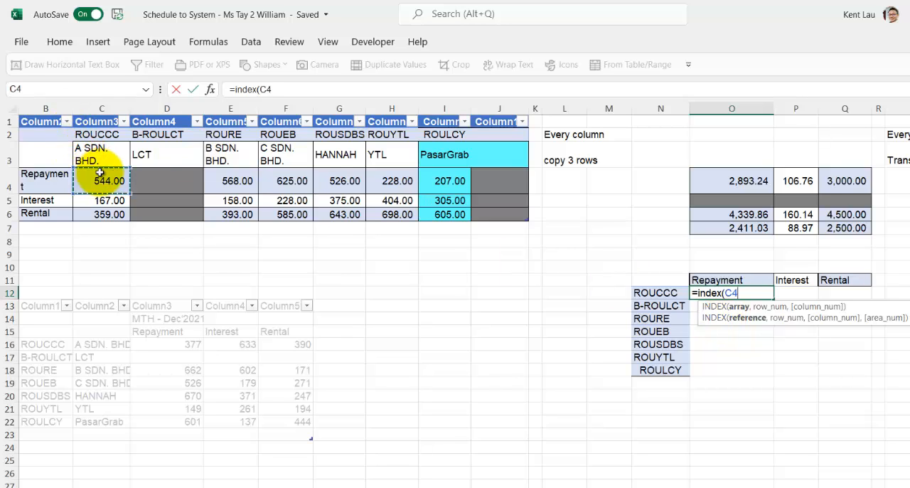
drag(104, 178, 501, 215)
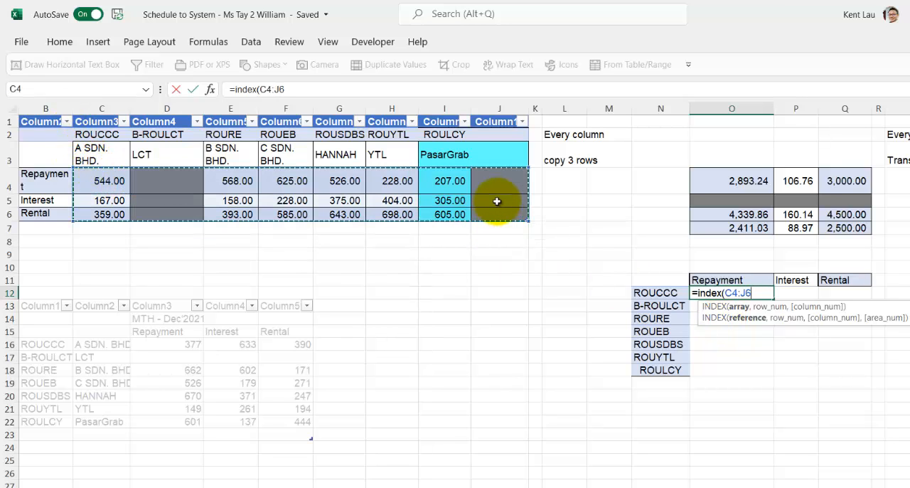
text(,)
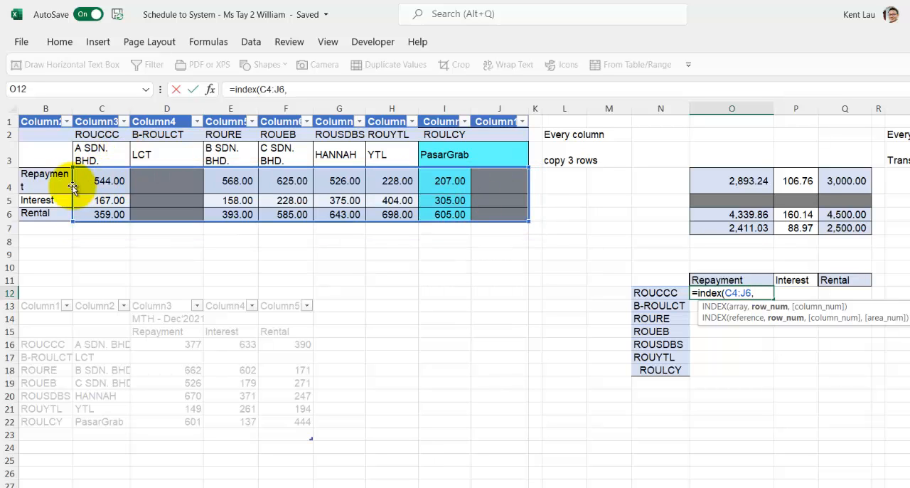
text(1)
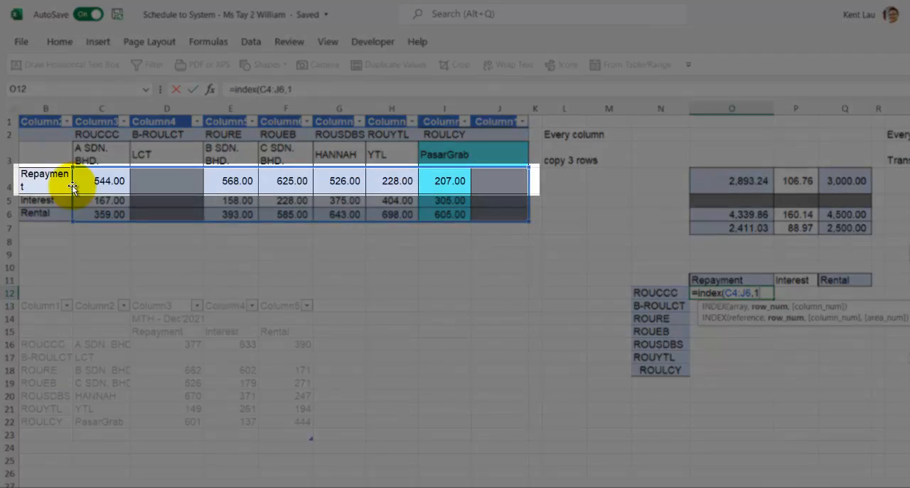
text(,)
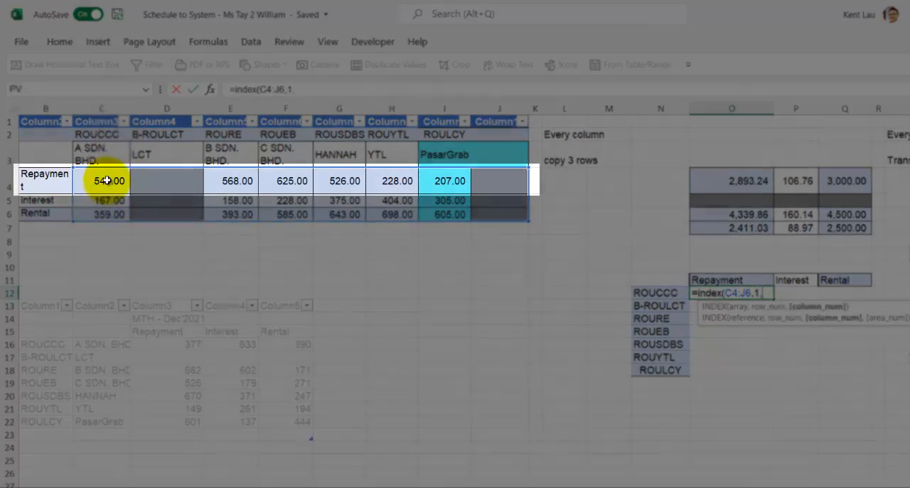
text(1)
key(Return)
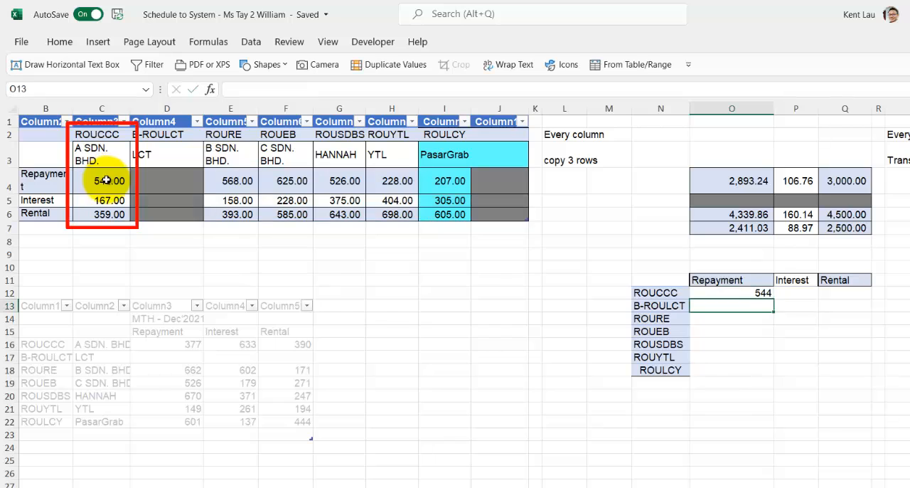
Make the array range in the O12 formula absolute as $C$4:$J$6
click(105, 180)
click(744, 291)
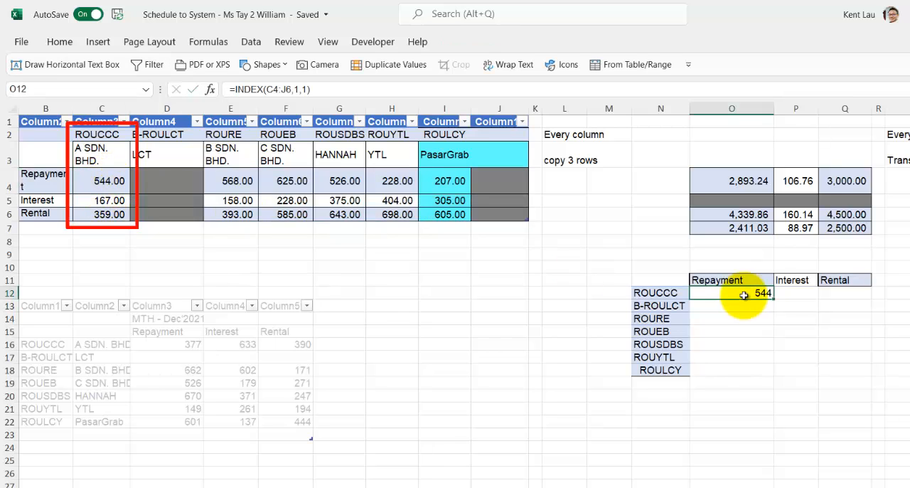
double_click(750, 292)
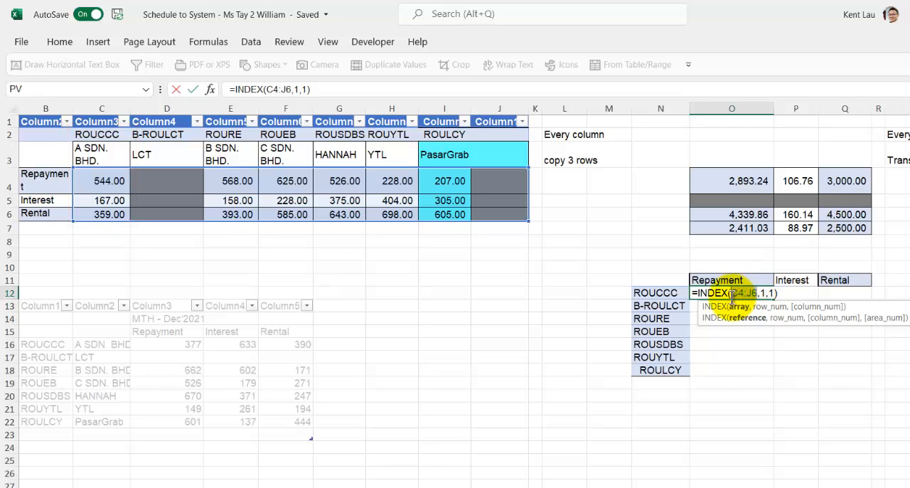
click(733, 312)
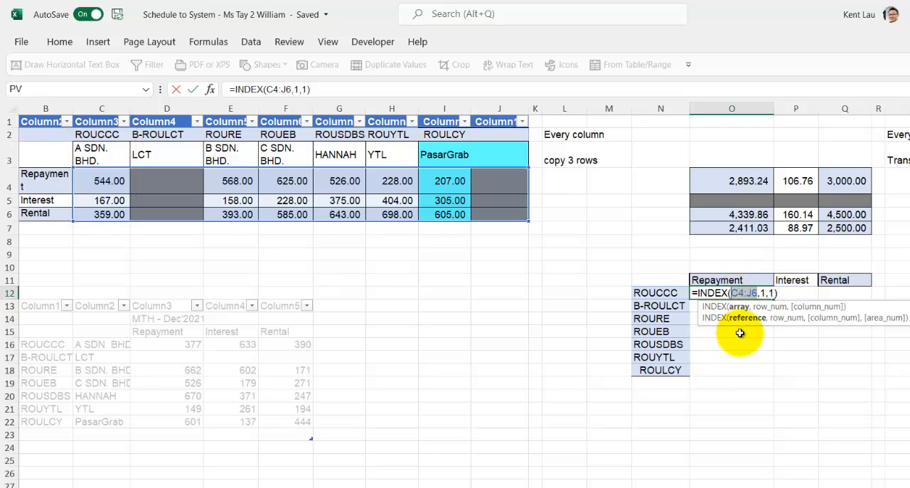
key(F4)
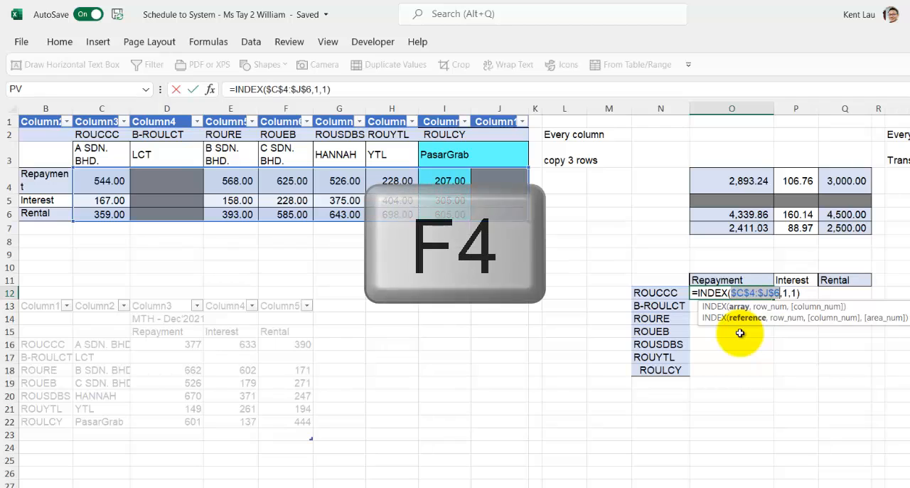
key(Return)
click(754, 291)
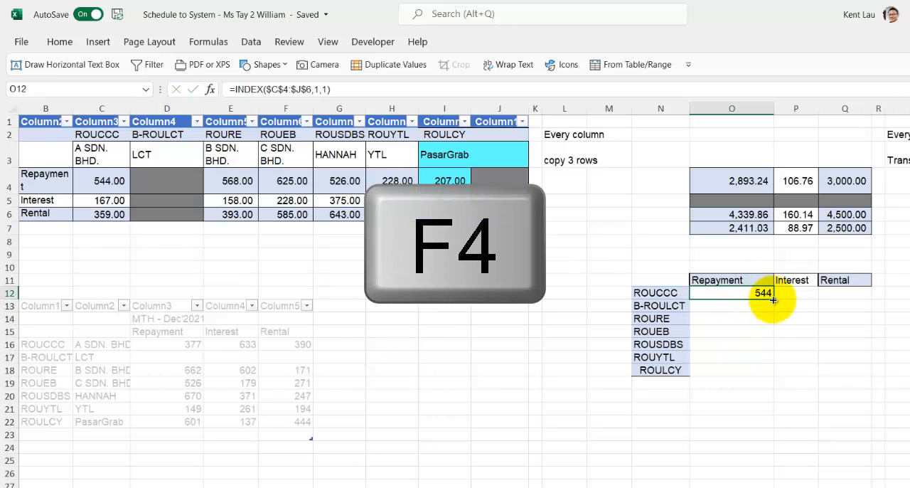
Fill the O12 formula down to O13 and change its column number to 2
drag(772, 311, 757, 308)
double_click(747, 306)
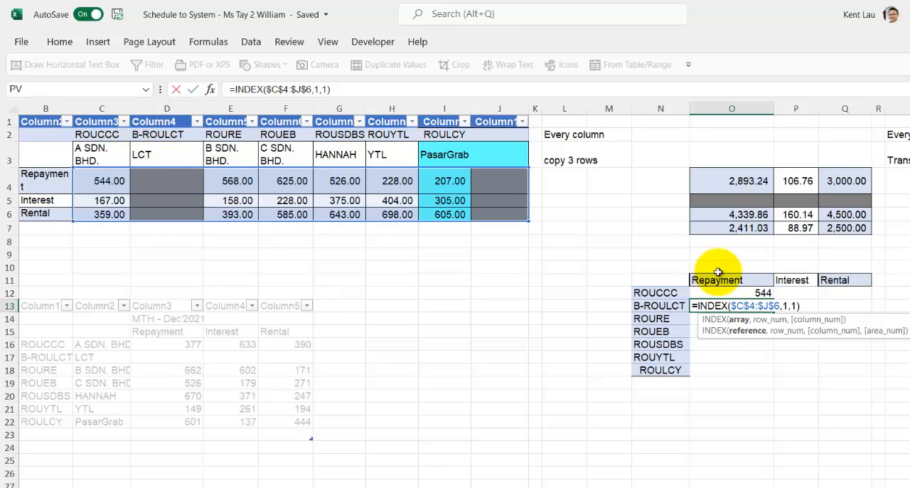
click(796, 305)
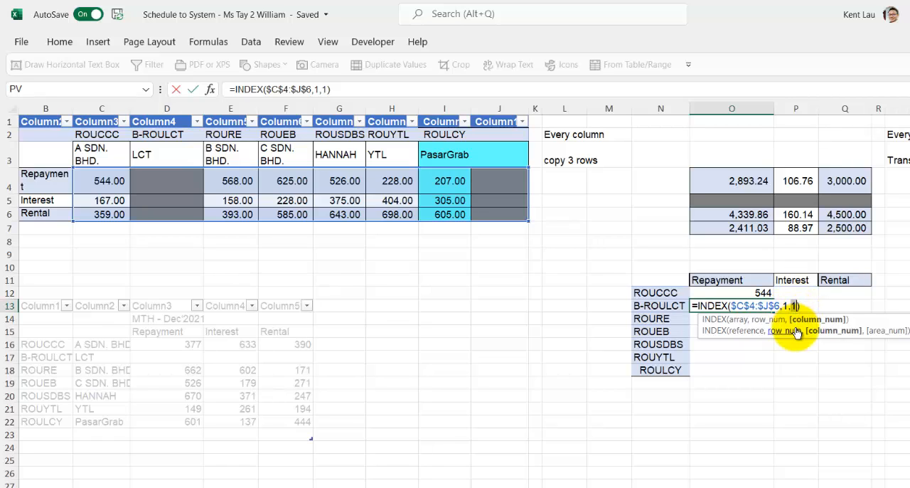
key(BackSpace)
text(2)
click(746, 357)
click(758, 309)
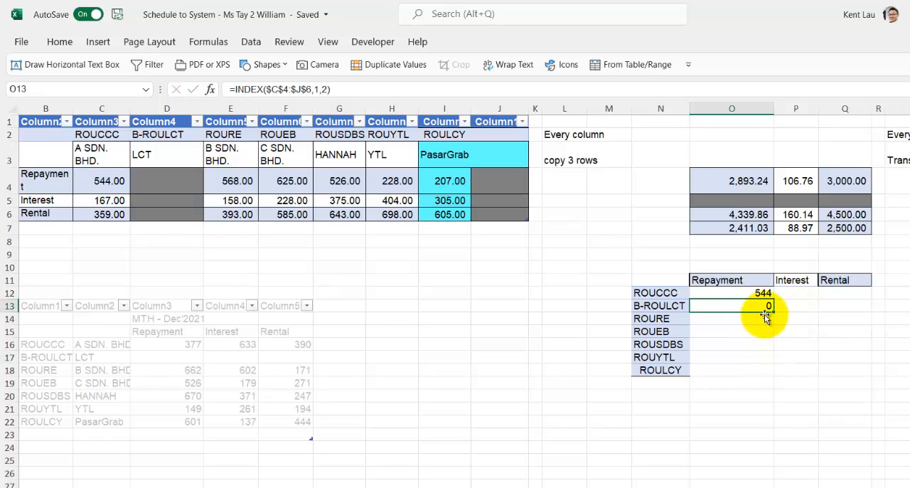
Fill the O13 formula down to O14 and change its column number to 3
click(768, 307)
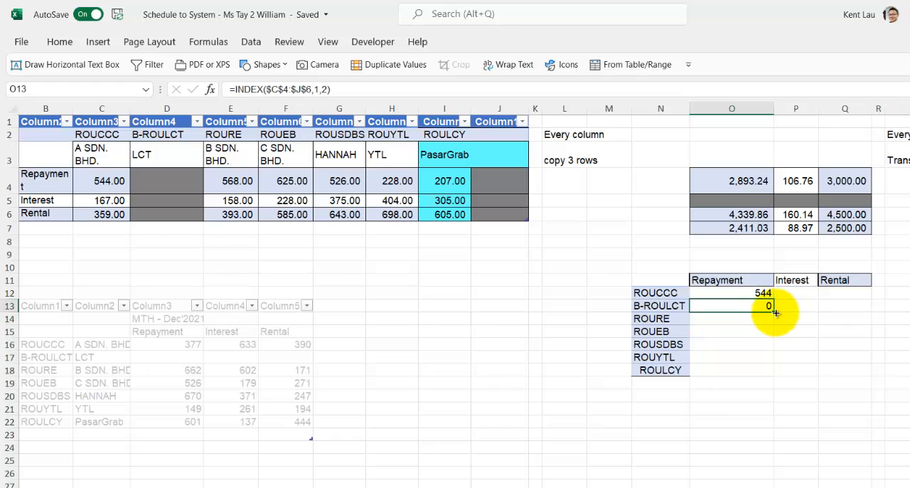
drag(776, 315, 746, 327)
double_click(741, 314)
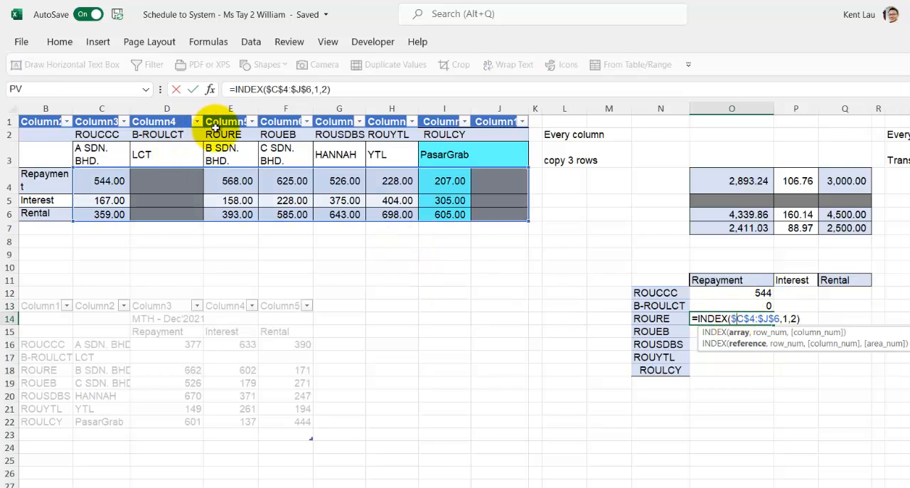
click(795, 318)
key(BackSpace)
text(3)
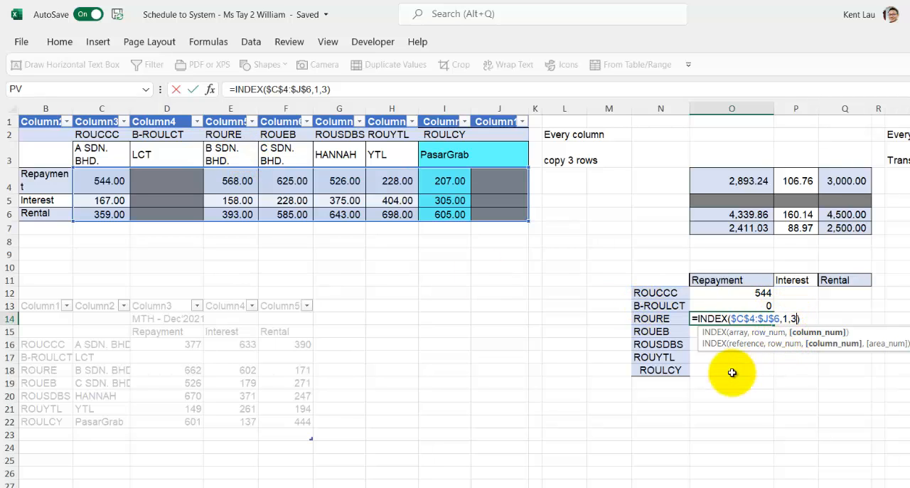
click(735, 371)
Number the account rows 1 to 7 in M12:M18, entering the first values and filling the series down
click(616, 297)
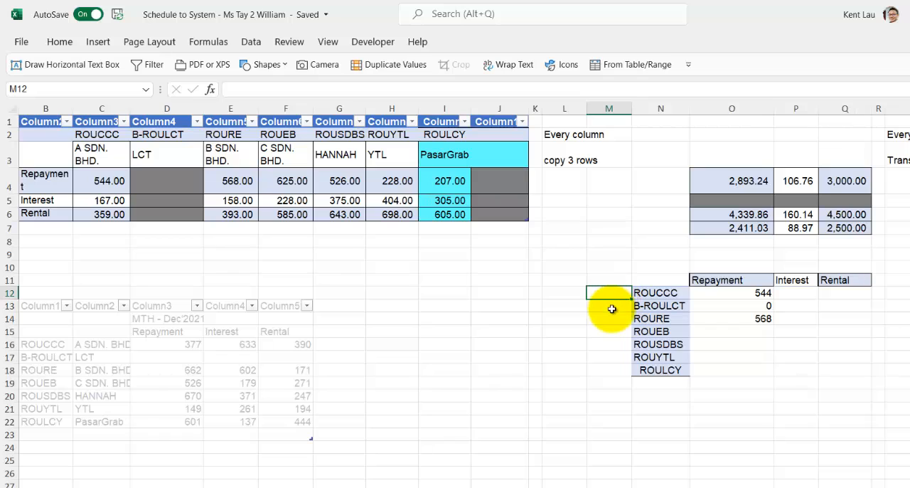
text(1)
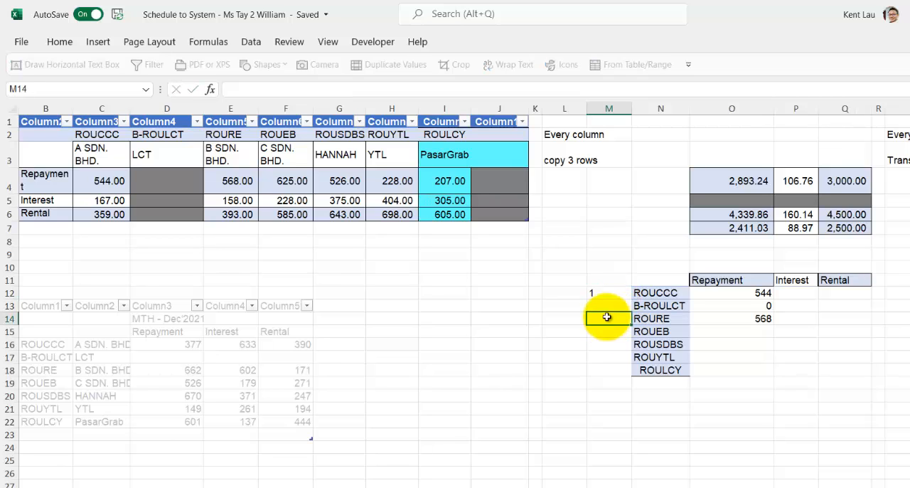
key(Return)
text(2)
key(Return)
key(Return)
drag(615, 295, 626, 380)
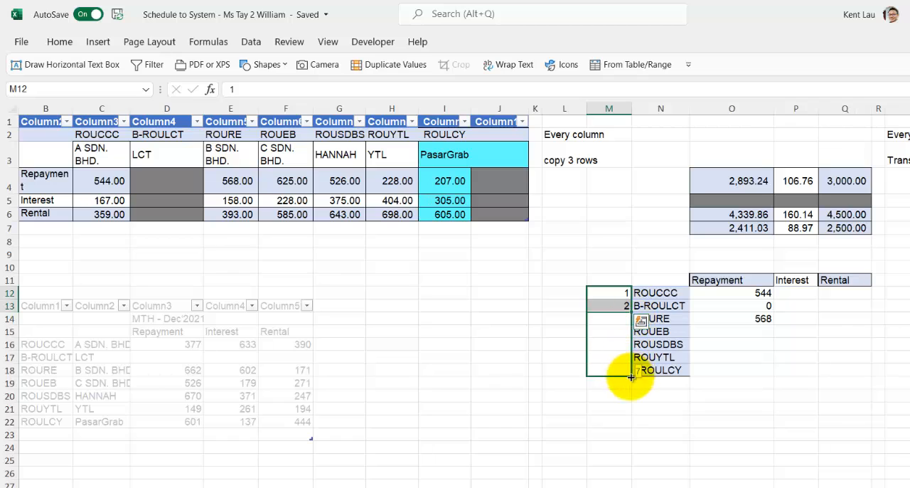
Replace the column number in the O12 formula with a reference to M12 and fill the formula down to O18
click(758, 302)
click(760, 293)
double_click(762, 293)
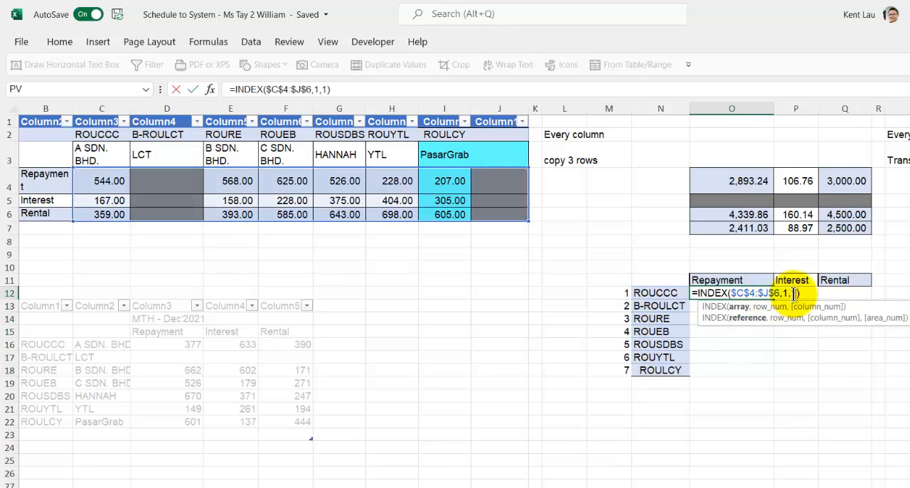
click(797, 293)
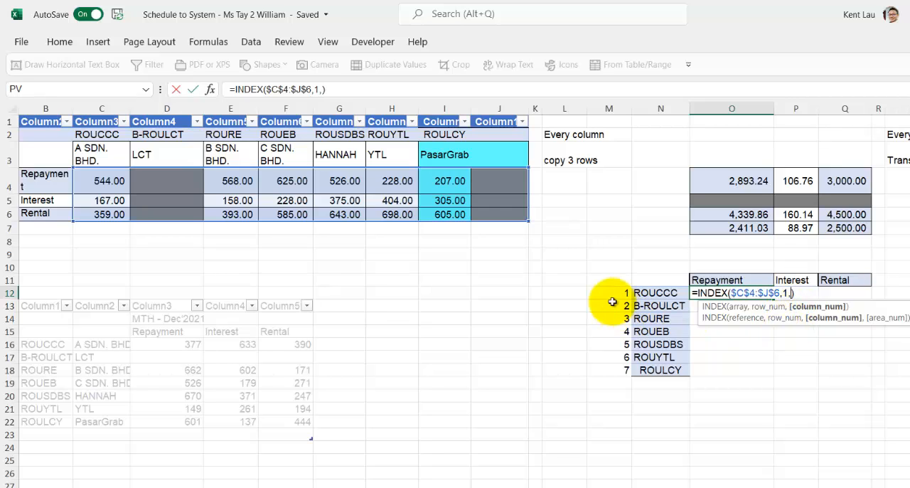
key(Return)
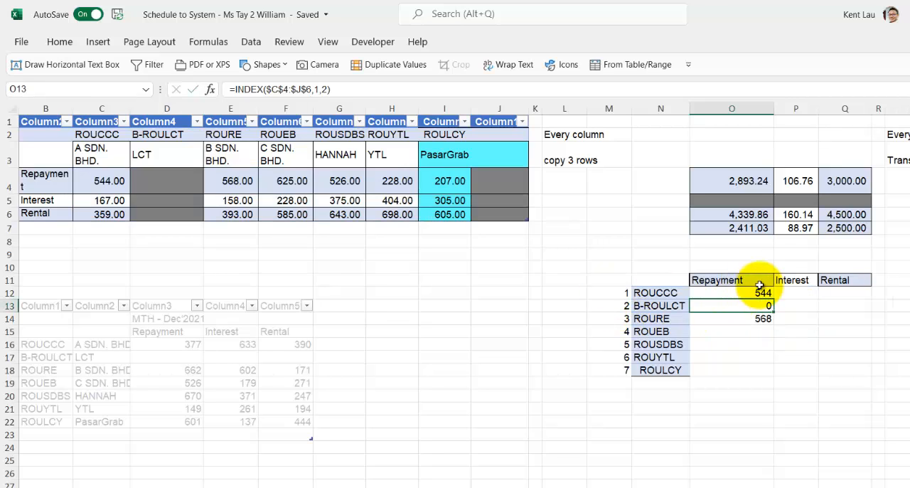
click(760, 284)
click(772, 295)
drag(773, 299, 770, 375)
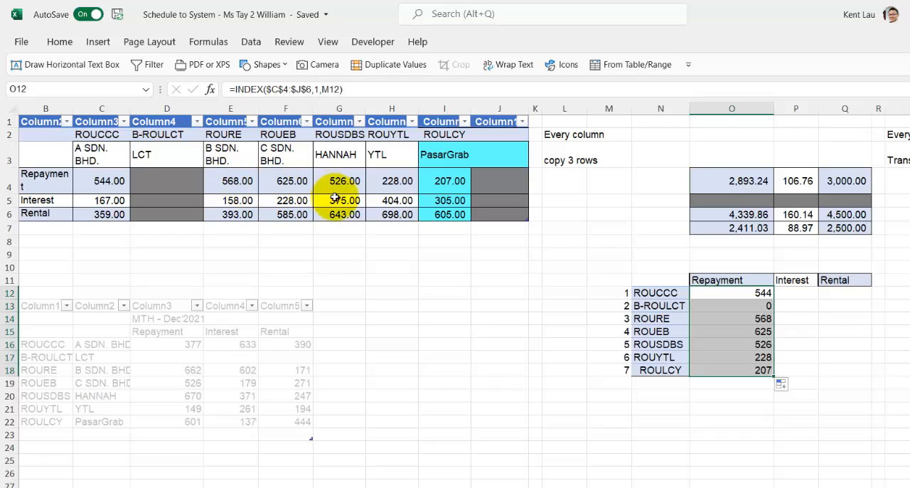
Fill the O12 formula across to P12 and point its column number back to M12
click(719, 294)
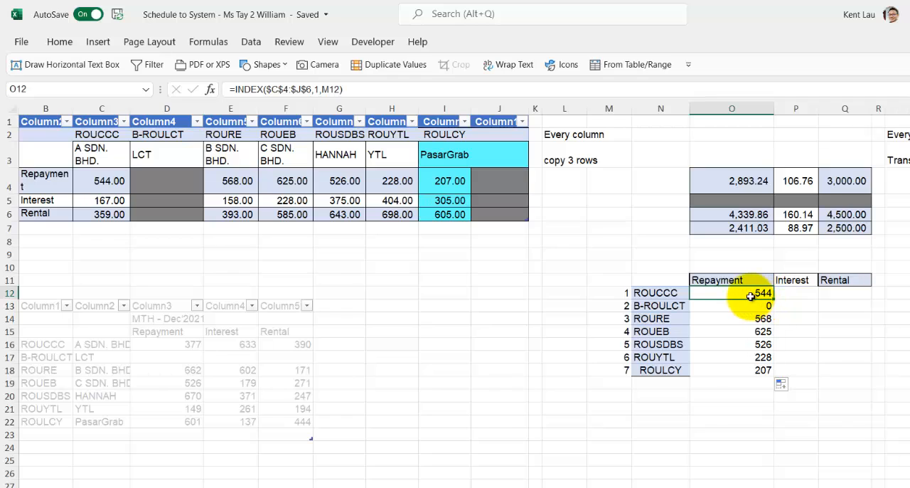
mouse_move(774, 299)
mouse_down()
mouse_move(803, 298)
mouse_move(789, 294)
mouse_up()
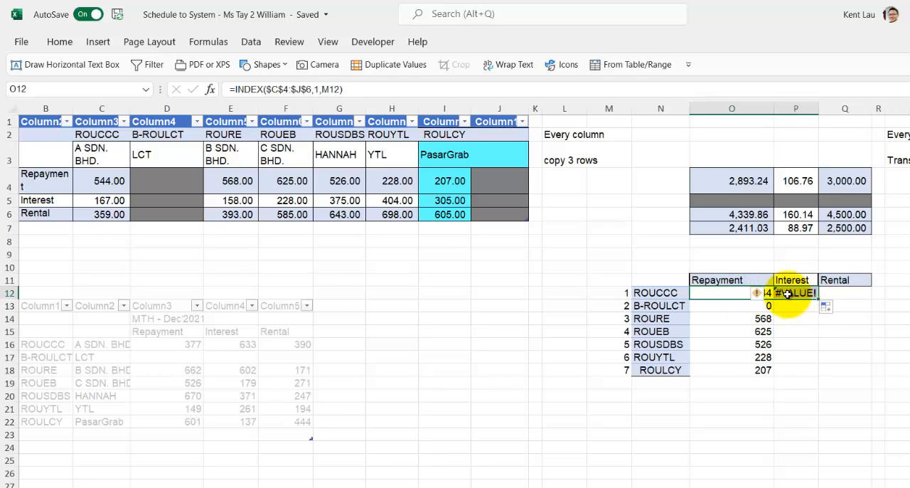
double_click(788, 294)
click(661, 296)
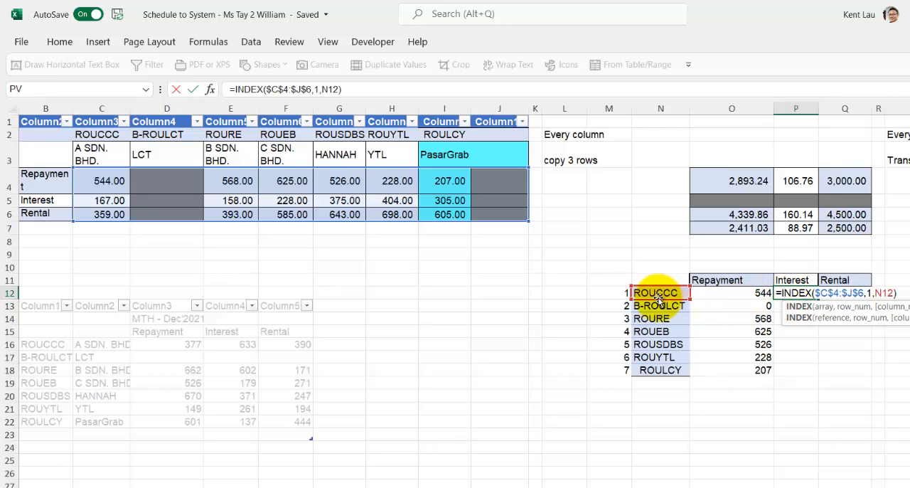
click(625, 294)
key(Return)
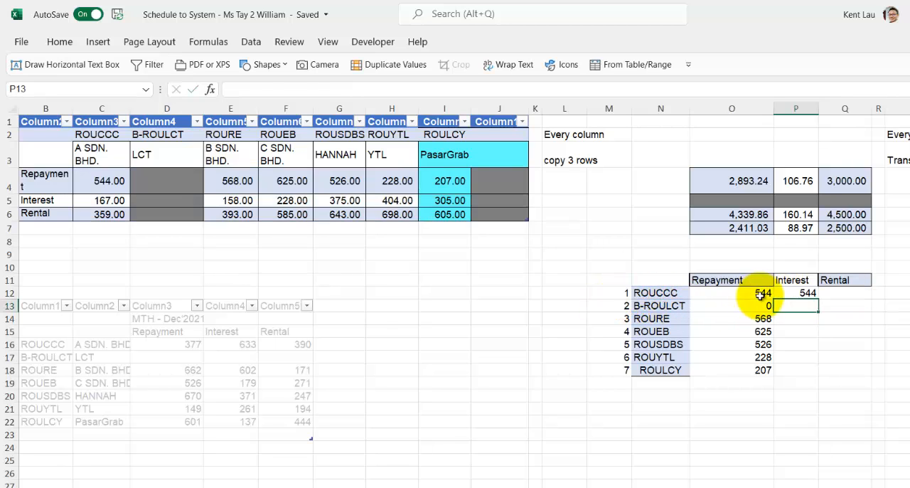
Lock column M in the column number reference of the P12 formula, making it $M12
click(758, 293)
double_click(758, 292)
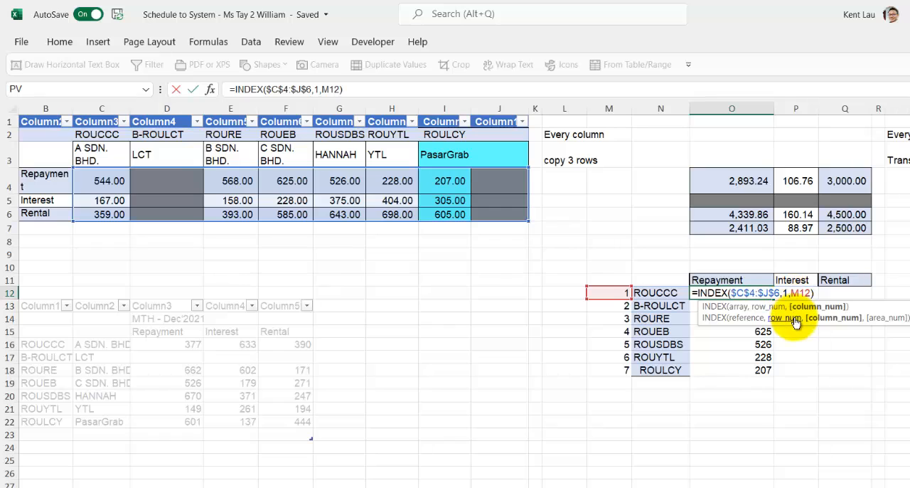
key(Return)
click(813, 290)
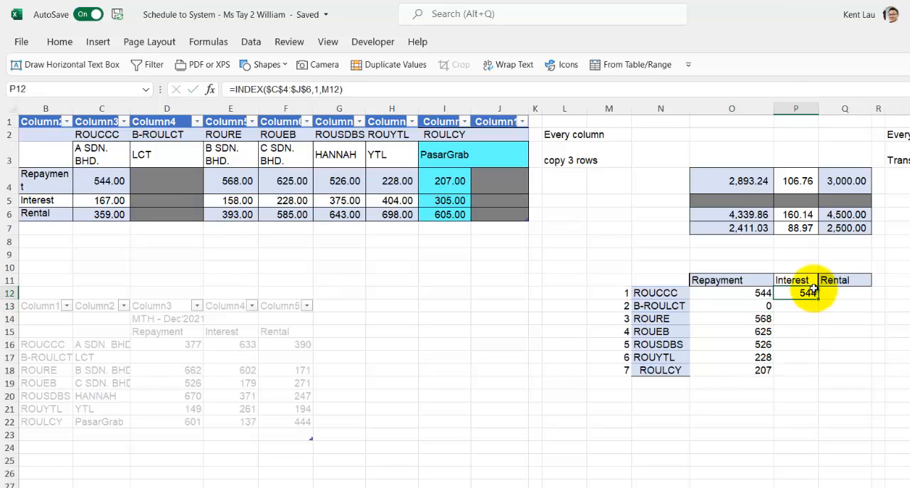
double_click(805, 293)
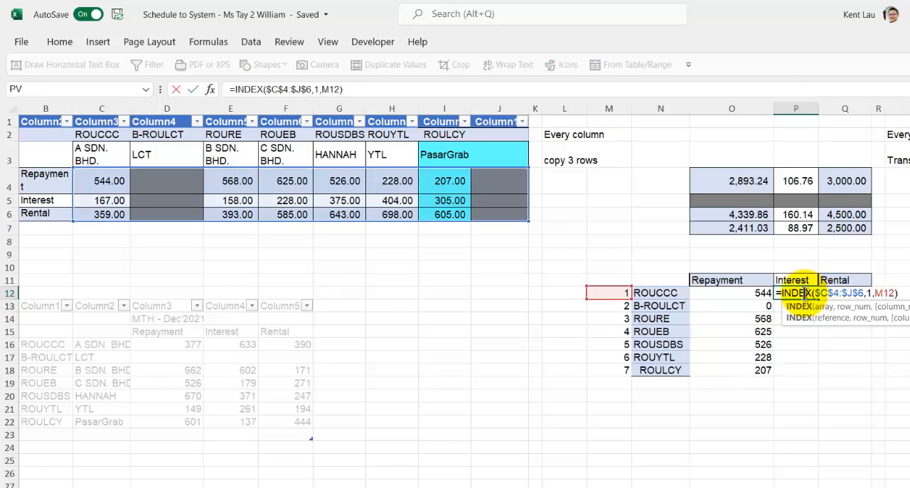
click(875, 293)
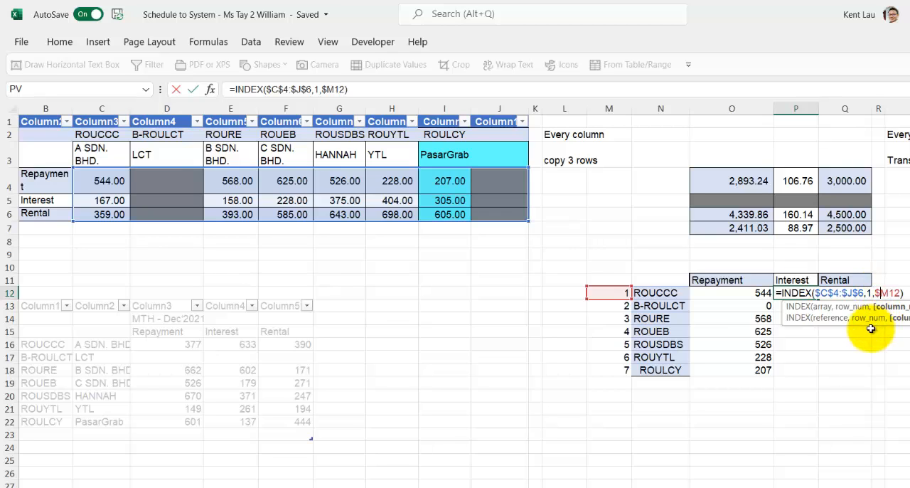
key(Return)
Change the row number in the P12 INDEX formula to 2 for the Interest values
click(793, 290)
double_click(794, 293)
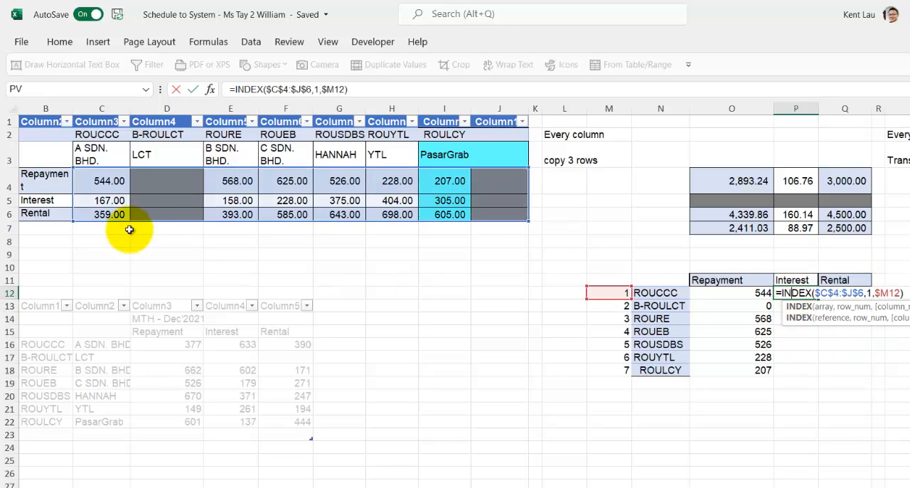
click(866, 293)
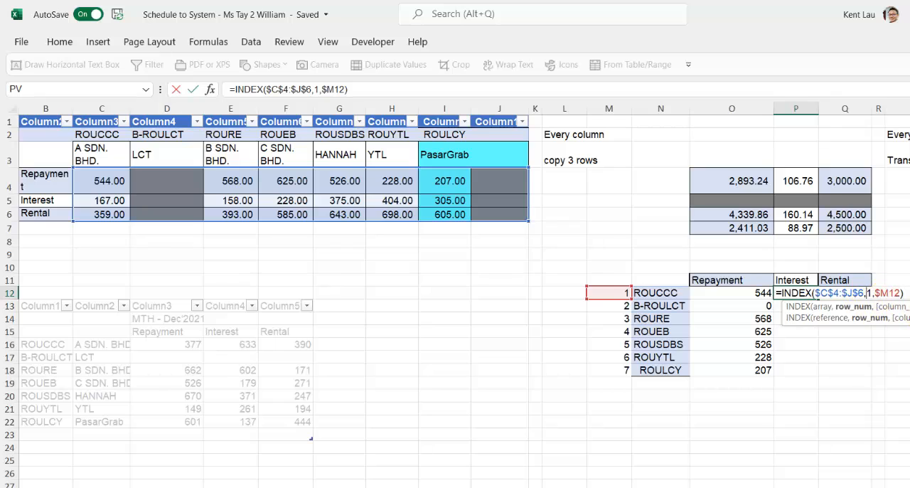
text(2)
key(Return)
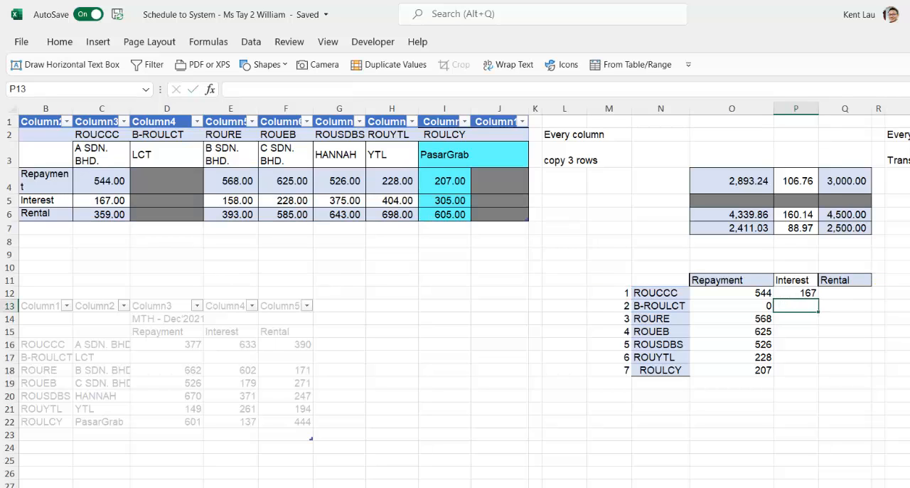
Fill the P12 formula across to Q12 and set its row number to 3 for the Rental values
click(818, 298)
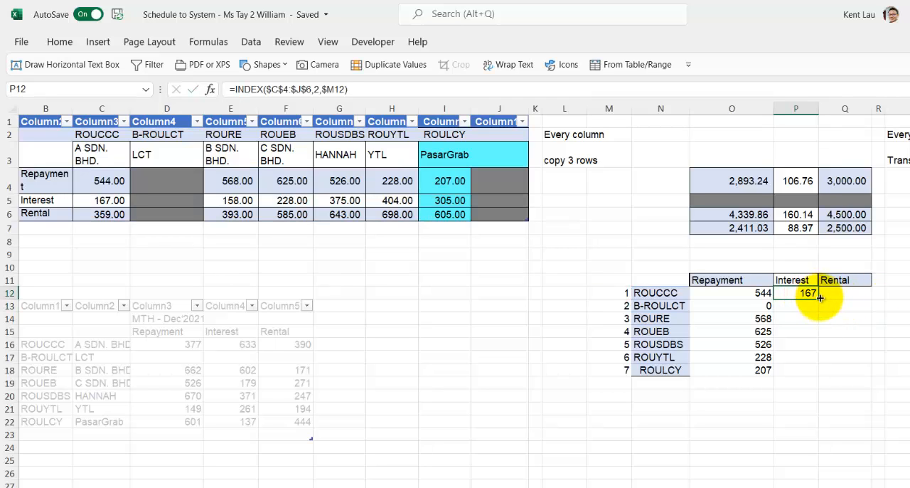
drag(818, 300, 853, 293)
double_click(857, 293)
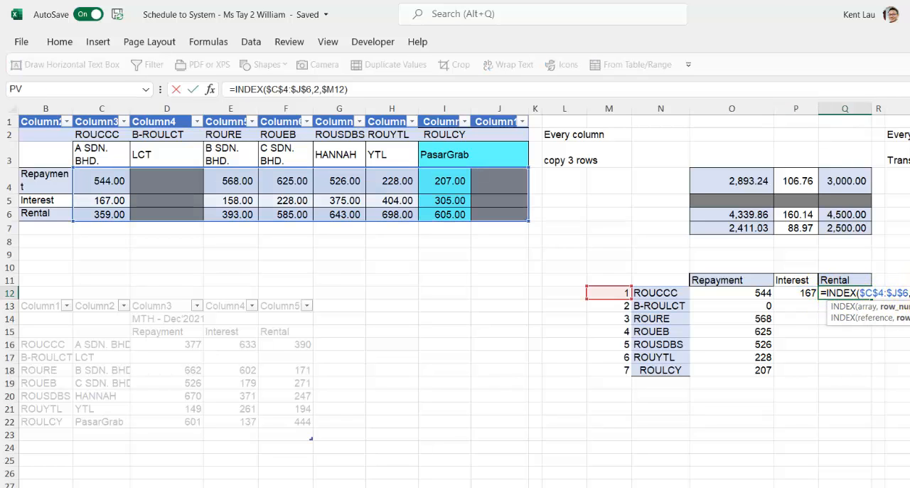
key(BackSpace)
text(3)
key(Return)
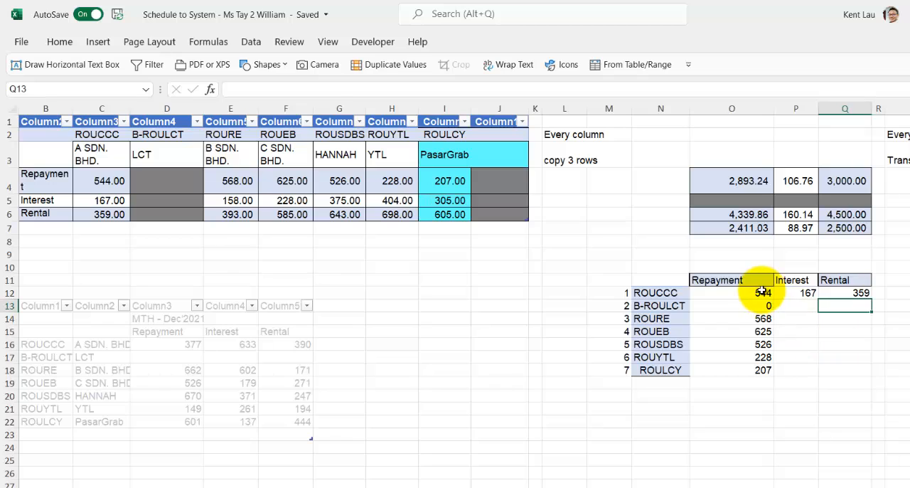
Fill the INDEX formulas in O12:Q12 down to row 18 and compare the first row with the expected outcome column
drag(762, 291, 869, 372)
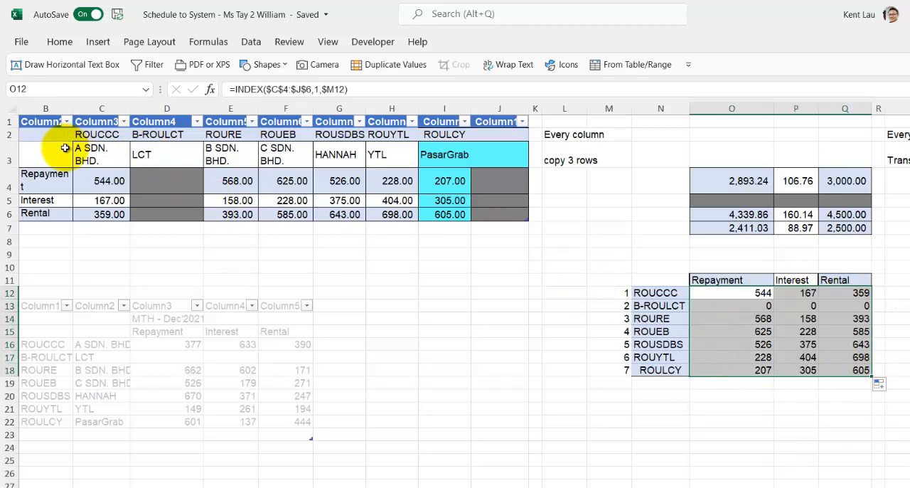
click(786, 318)
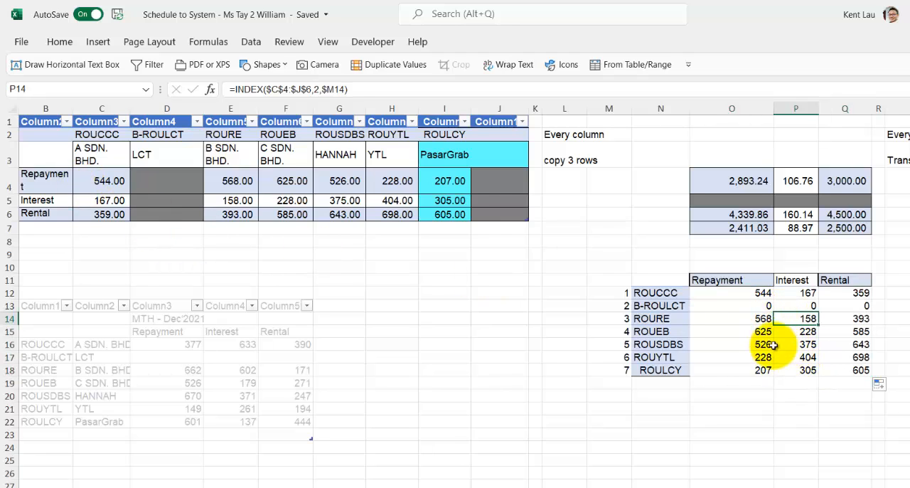
scroll(768, 344, down, 1)
drag(683, 263, 775, 262)
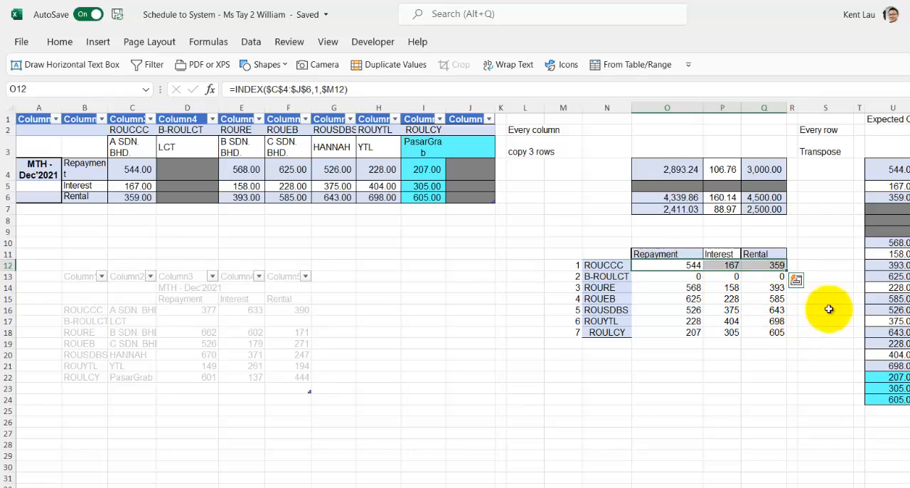
drag(879, 171, 889, 231)
click(641, 313)
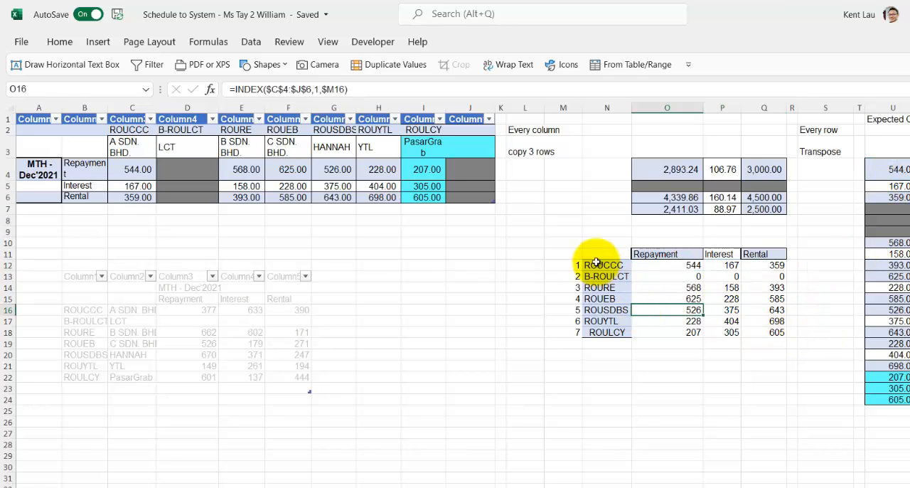
drag(595, 254, 756, 332)
key(ctrl+c)
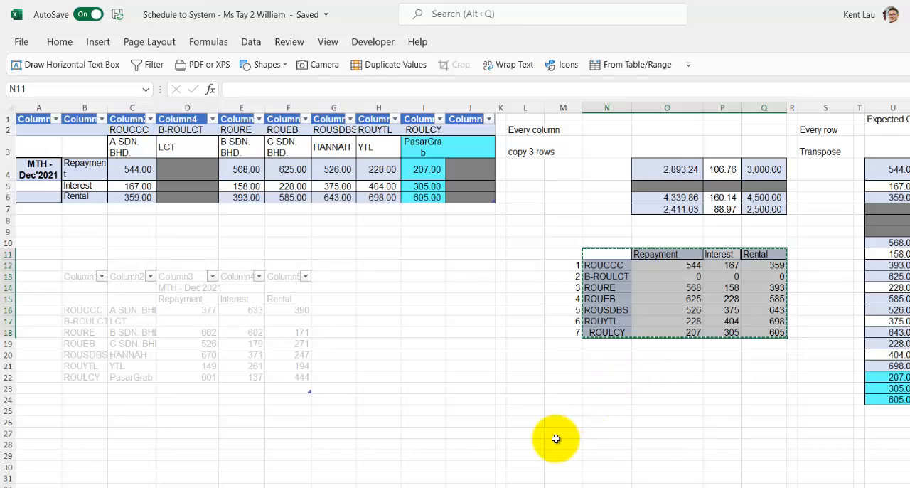
click(638, 401)
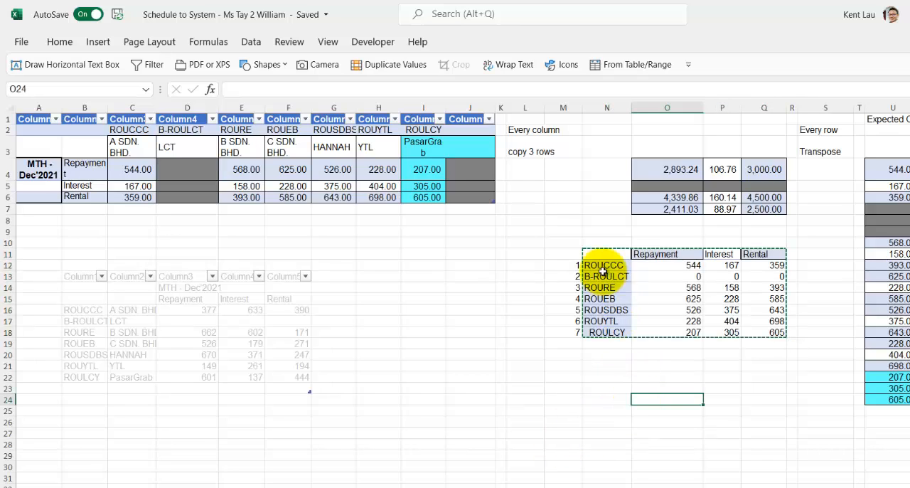
click(600, 377)
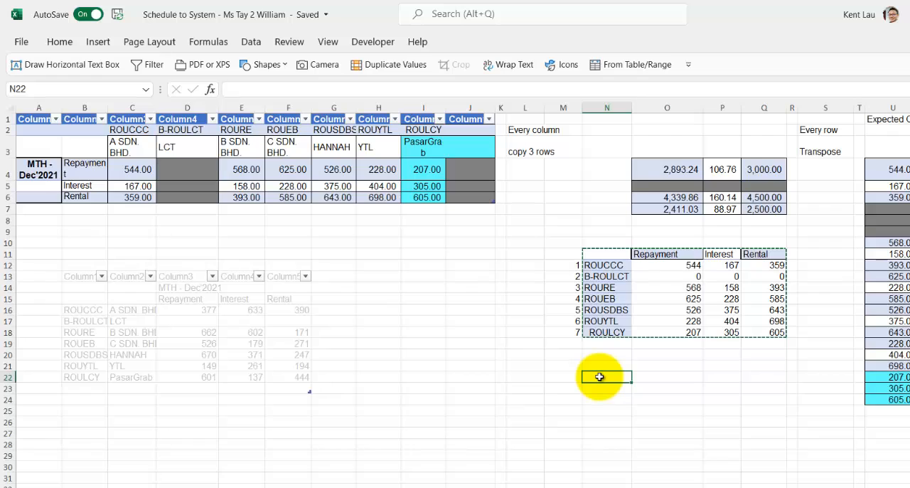
click(694, 253)
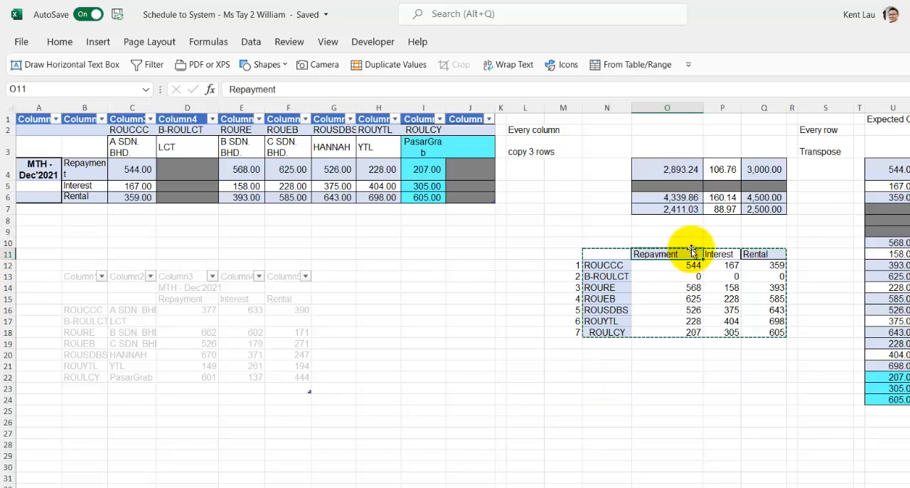
Copy the O12 formula text =INDEX($C$4:$J$6,1,$M12) into a new text box drawn between the source and transposed tables
click(671, 267)
double_click(670, 267)
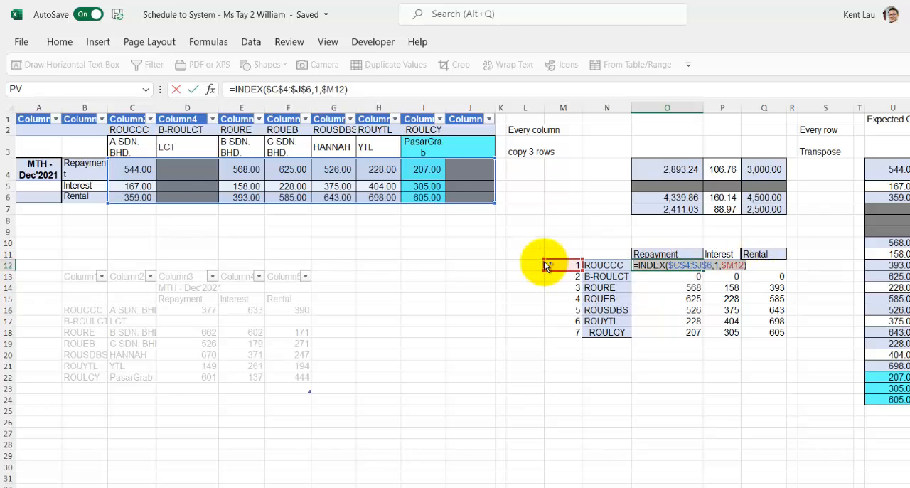
key(Escape)
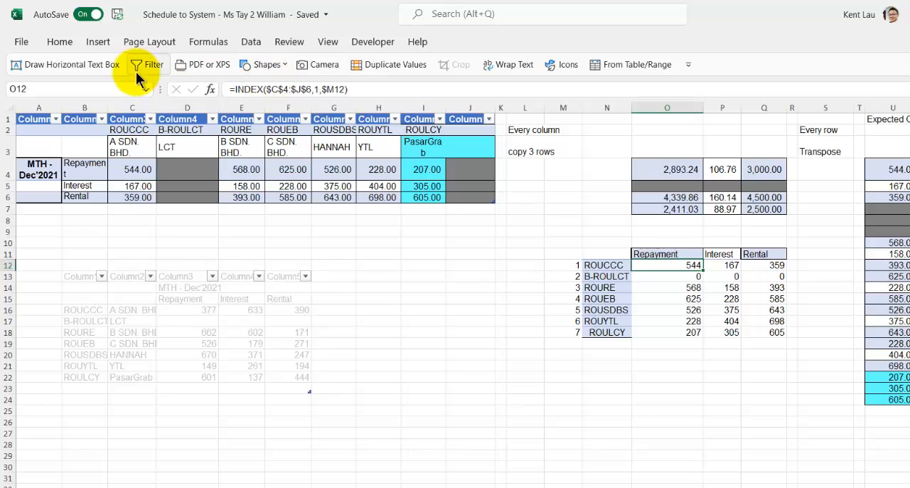
click(99, 71)
click(466, 236)
key(ctrl+v)
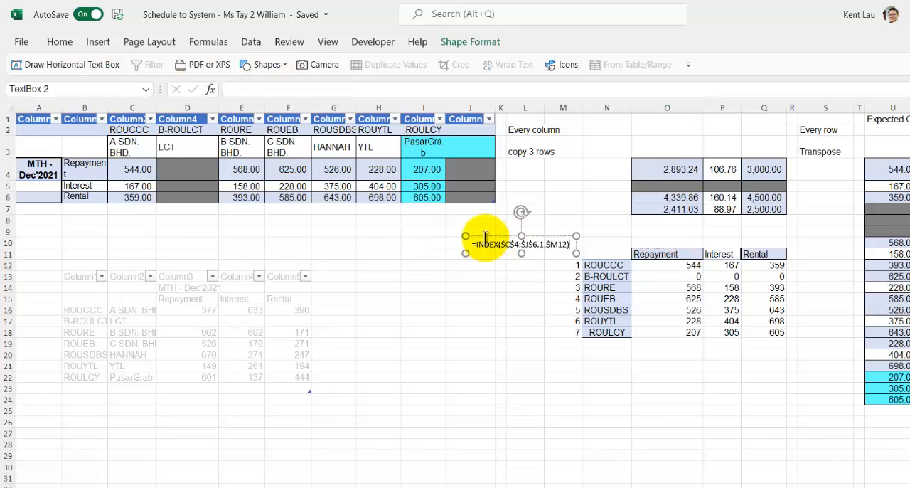
Enlarge the formula text several font sizes and move its text box to just beneath the source table
click(60, 41)
click(249, 68)
click(249, 67)
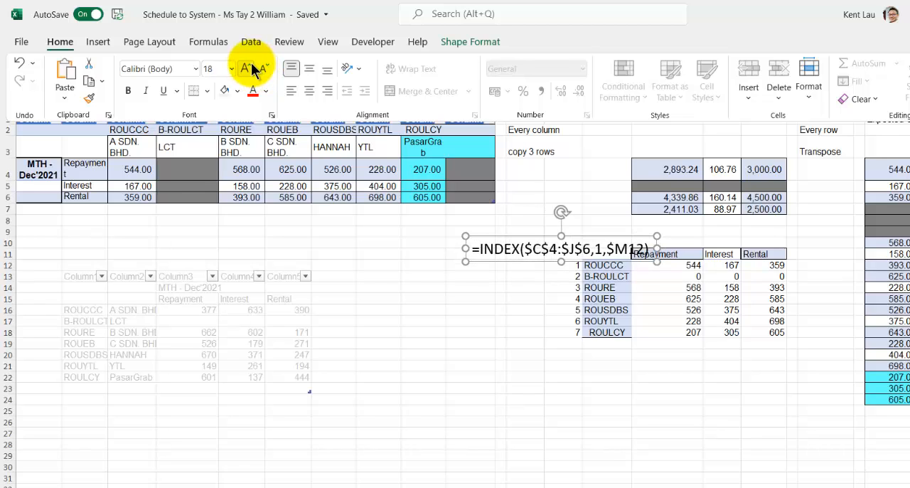
click(249, 67)
click(249, 68)
click(496, 235)
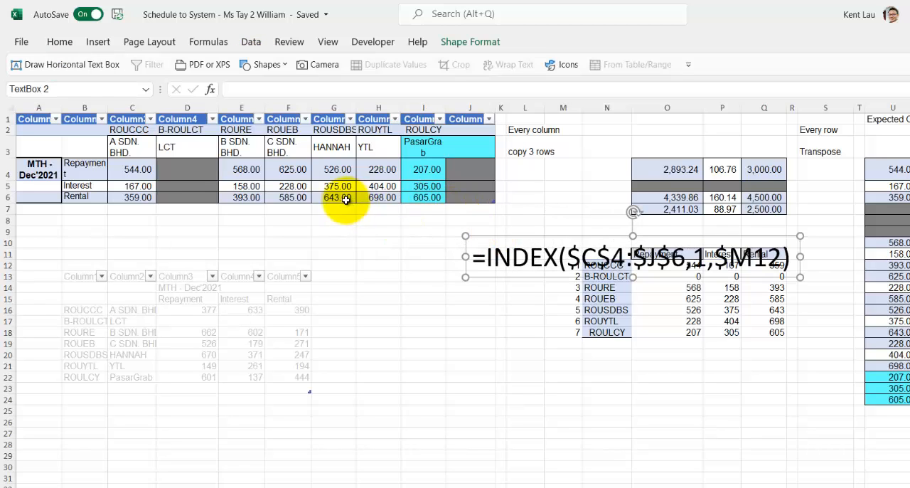
drag(533, 233, 368, 216)
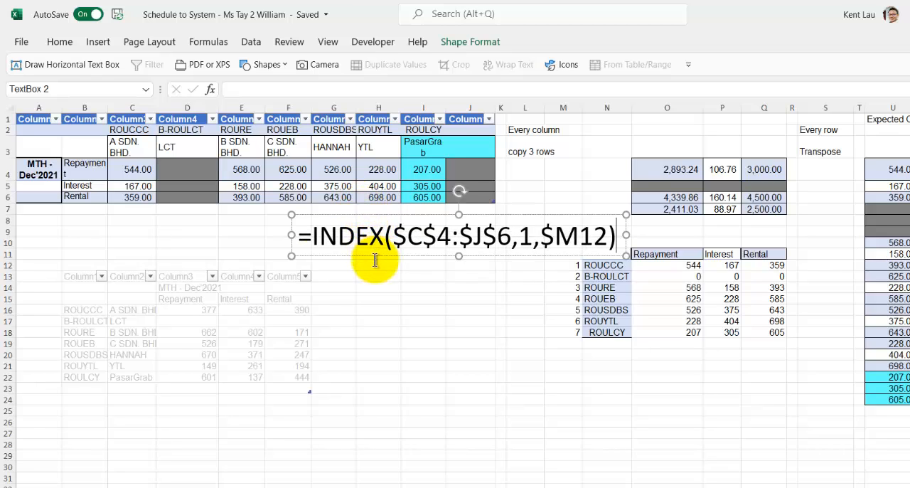
Give the formula text box a light grey fill and no outline
click(448, 41)
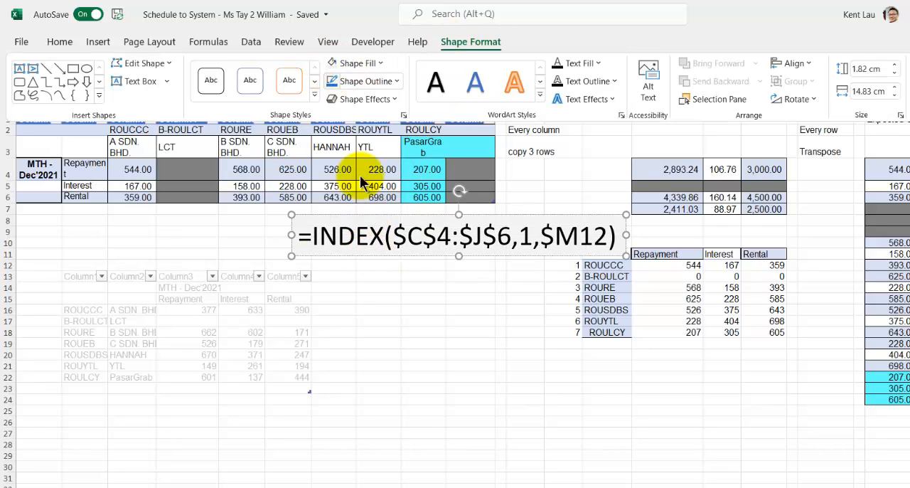
click(376, 223)
drag(512, 233, 396, 242)
click(395, 243)
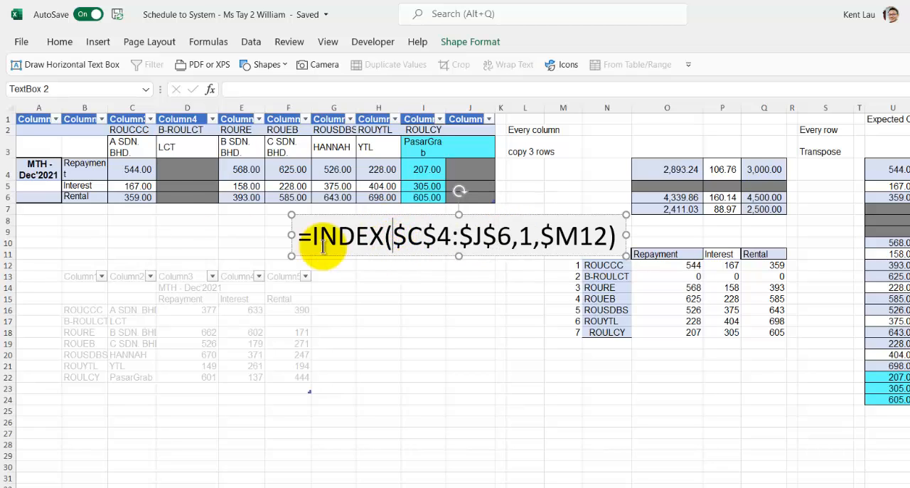
Examine how the formula's arguments relate to the source range C4:J6, cell O12 and the helper numbers in M12 and M13
click(84, 159)
drag(138, 165, 451, 197)
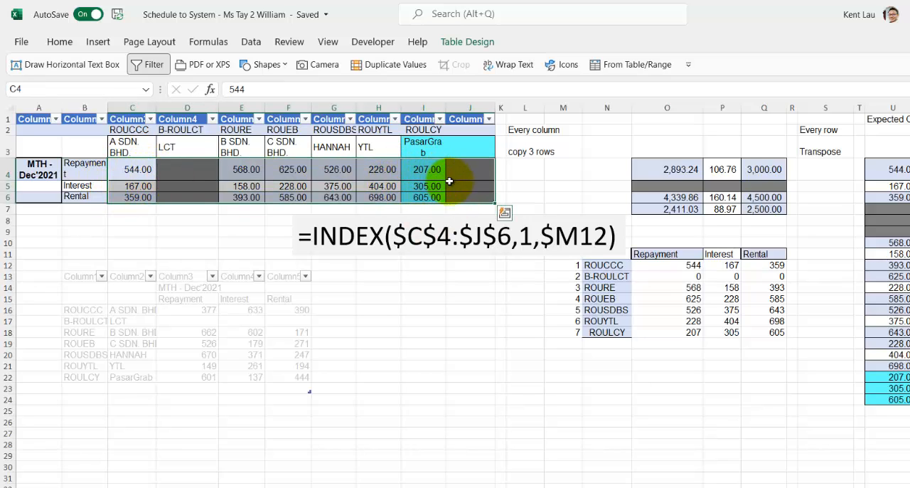
click(528, 239)
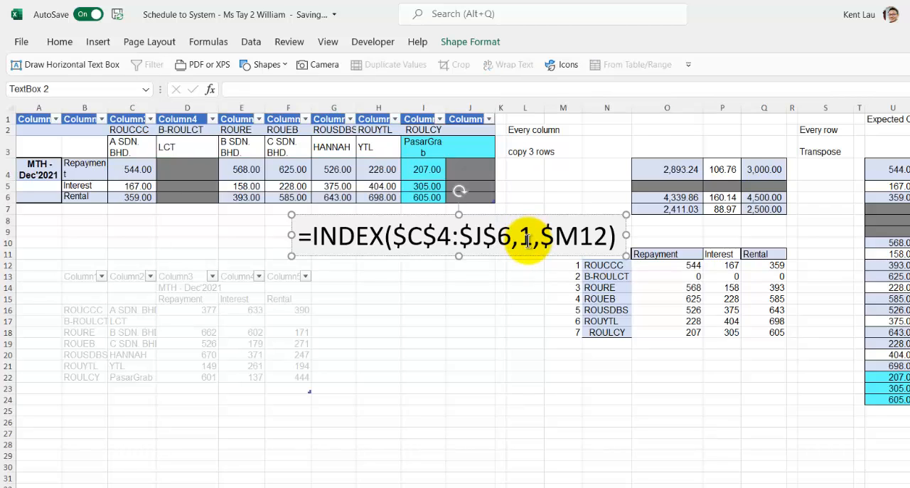
click(660, 263)
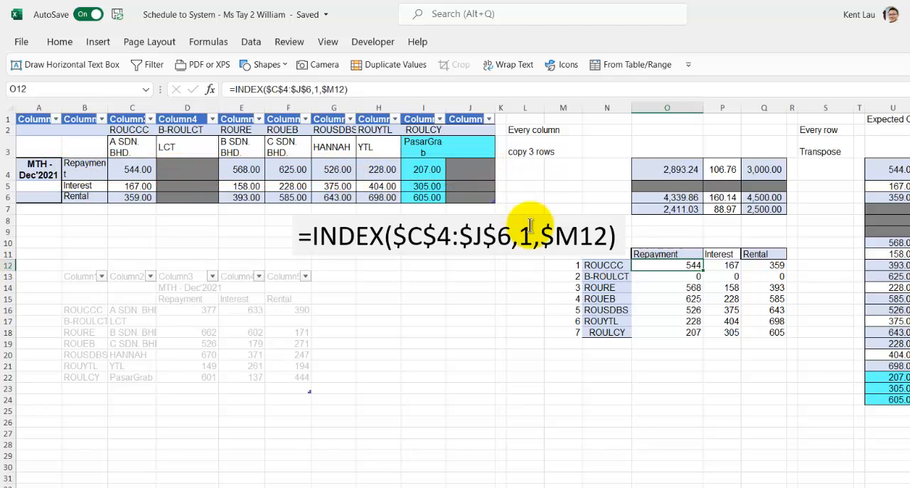
click(561, 274)
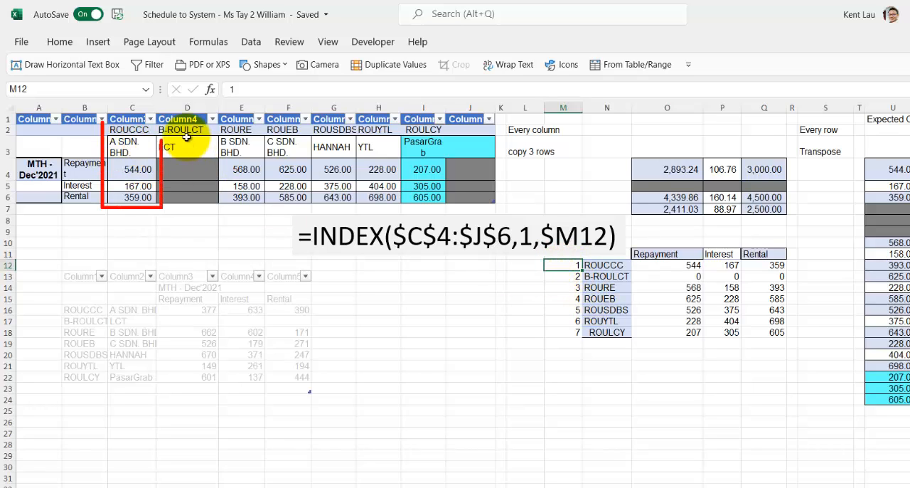
click(573, 278)
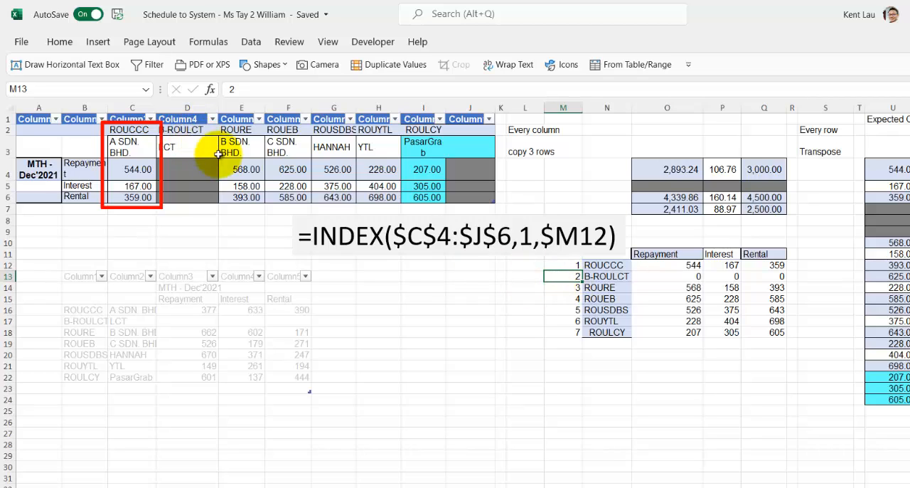
Shift the formula text box slightly closer to the source table and deselect it
click(519, 261)
click(487, 248)
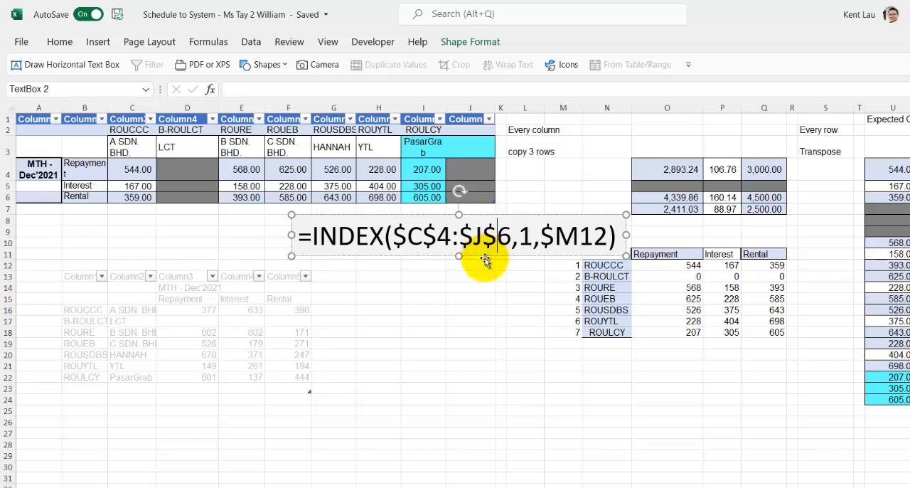
drag(481, 256, 474, 253)
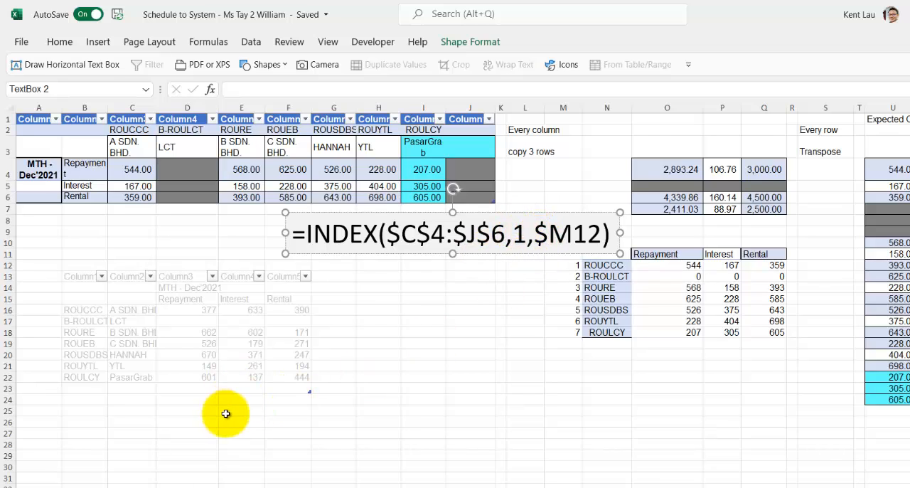
click(377, 422)
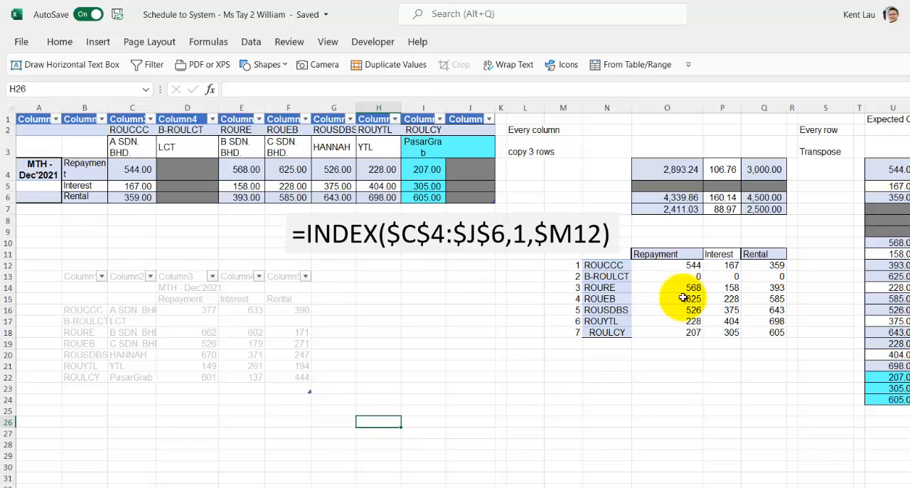
Review the unpivoted AcctCode table and the double-width PasarGrab column on the other sheets and in the source table
drag(689, 266, 781, 265)
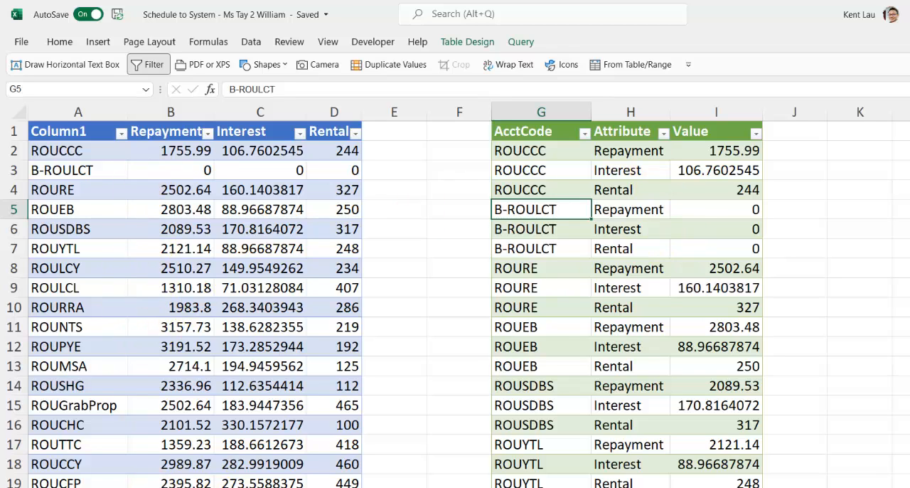
key(ctrl+Page_Down)
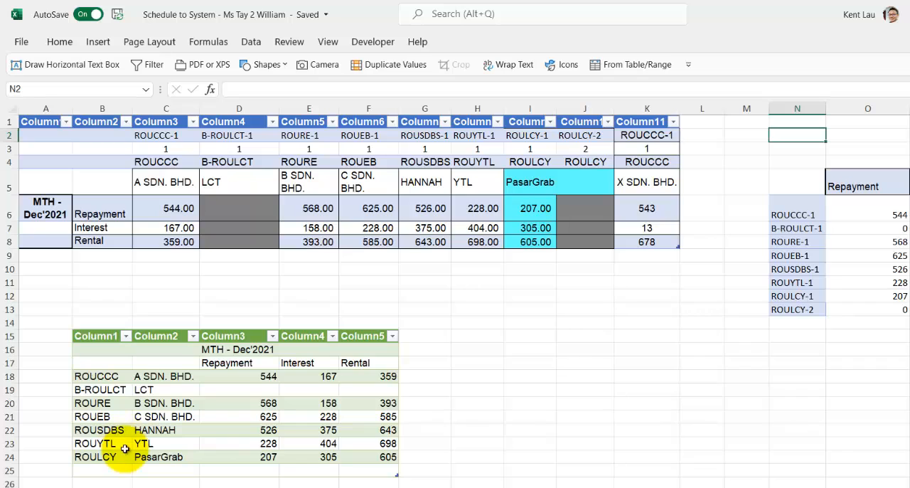
drag(532, 182, 586, 182)
click(525, 184)
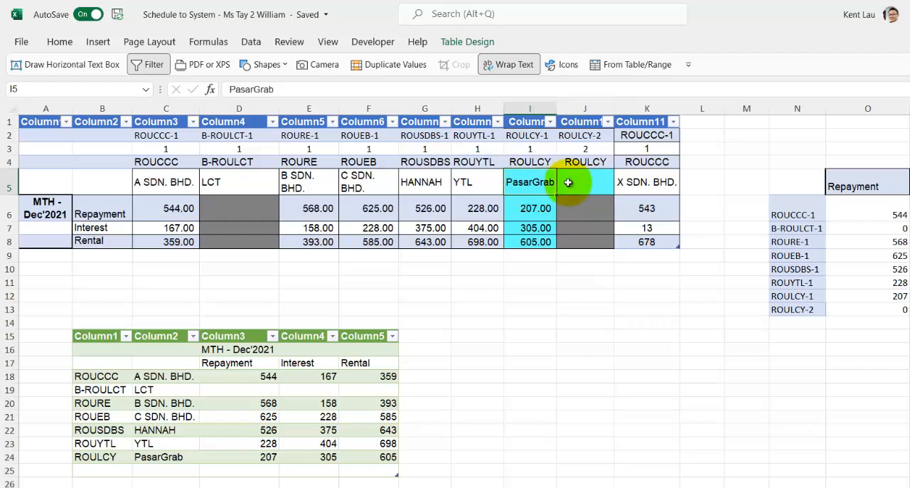
click(592, 184)
click(535, 184)
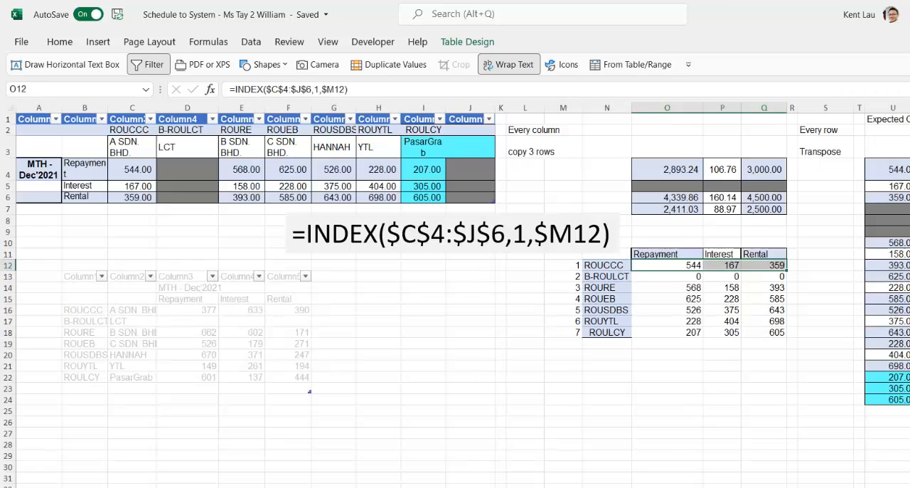
click(453, 149)
click(459, 171)
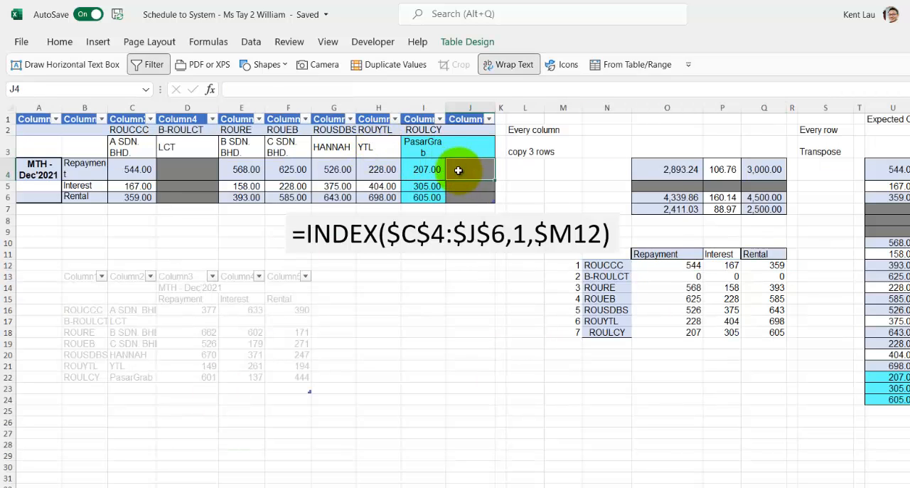
Extend the transposed table down to row 19 by filling M18:Q18 down one row, adding helper number 8 for source column J
click(431, 148)
click(435, 170)
click(461, 171)
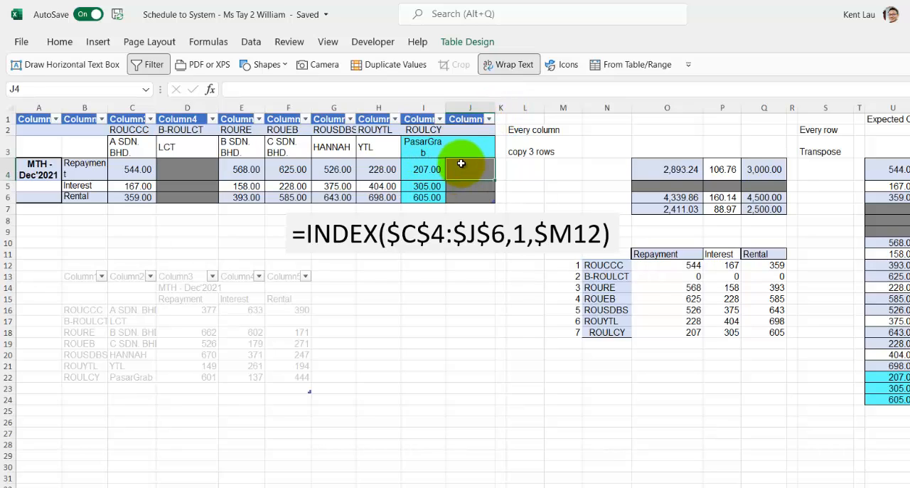
drag(462, 167, 466, 199)
click(656, 334)
click(613, 334)
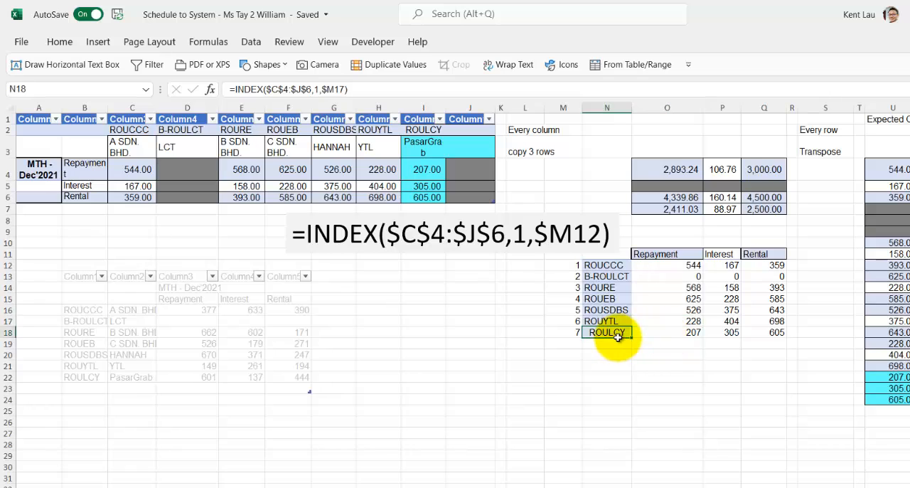
drag(565, 332, 785, 349)
Replace the repeated ROULCY label in N19 with a copy of the blank header cell J2
click(606, 332)
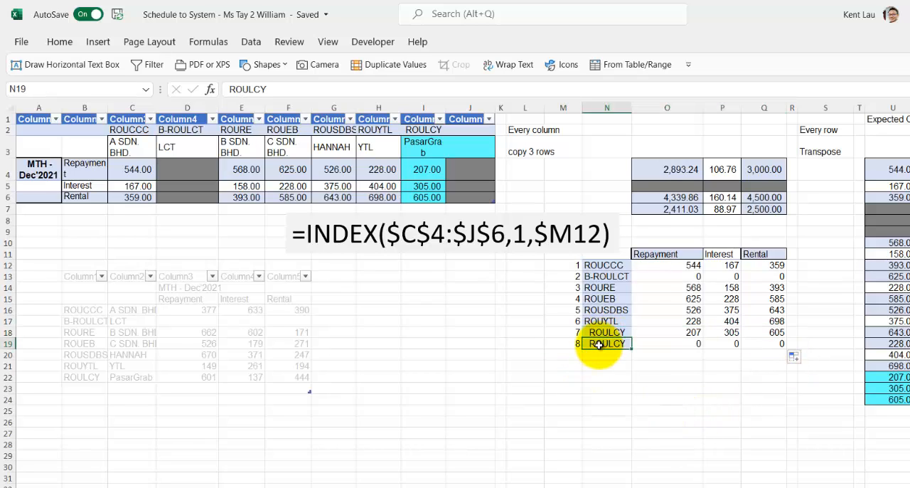
click(477, 129)
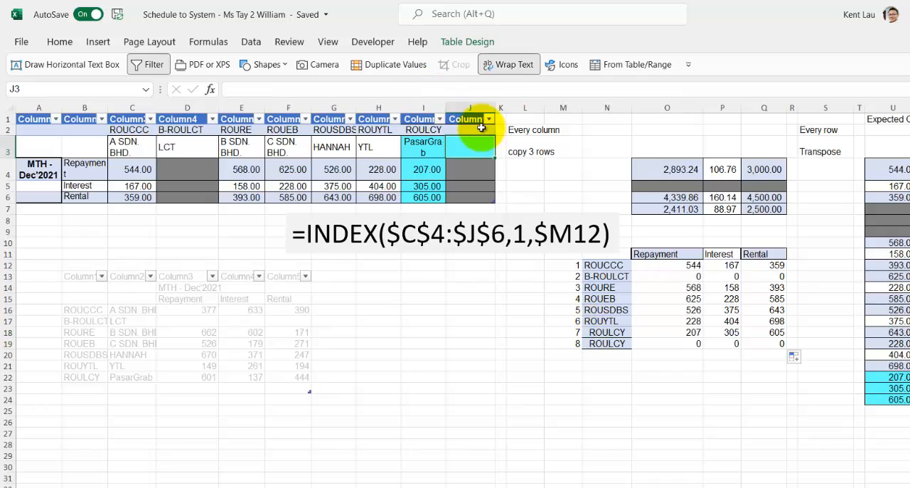
click(610, 345)
key(ctrl+v)
Examine the INDEX formula in O19 and compare O18:Q19 with the PasarGrab source columns I and J
click(573, 347)
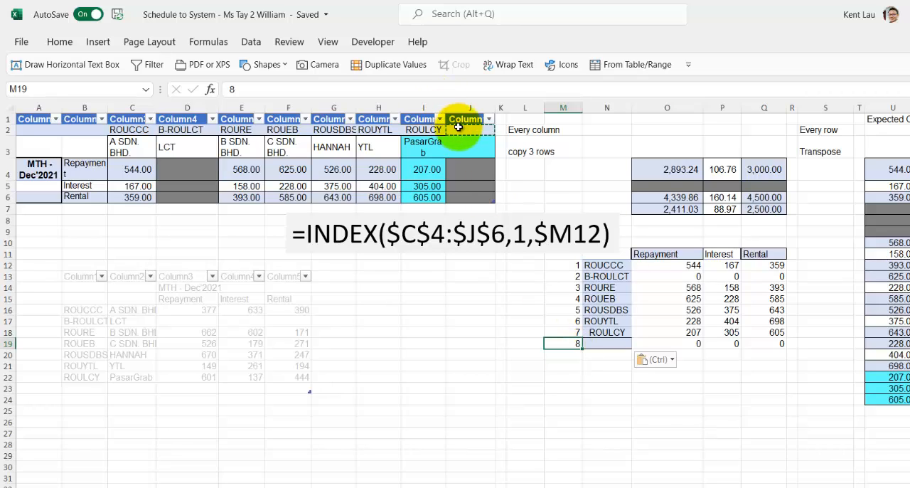
double_click(681, 343)
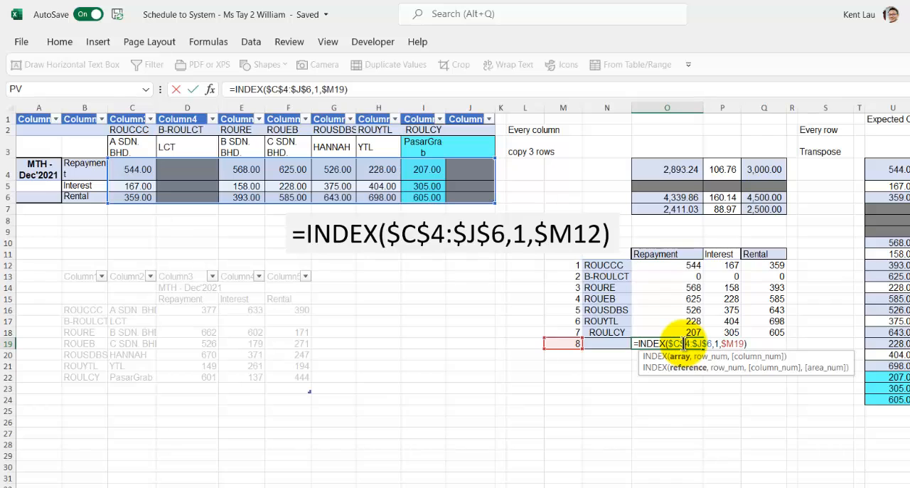
key(Escape)
click(583, 344)
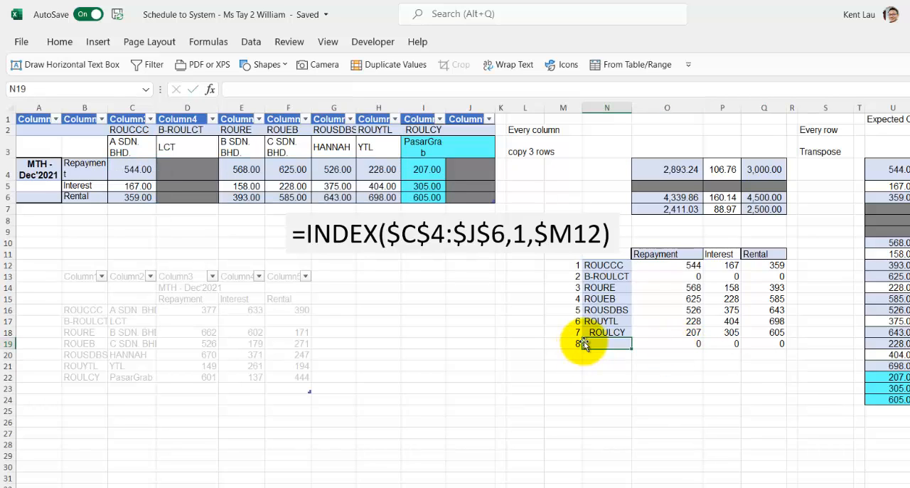
drag(653, 333, 761, 344)
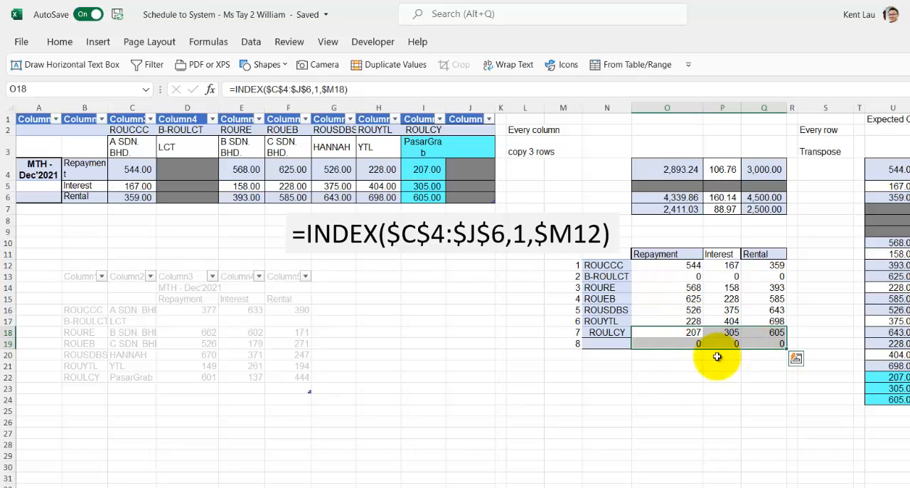
drag(418, 151, 418, 183)
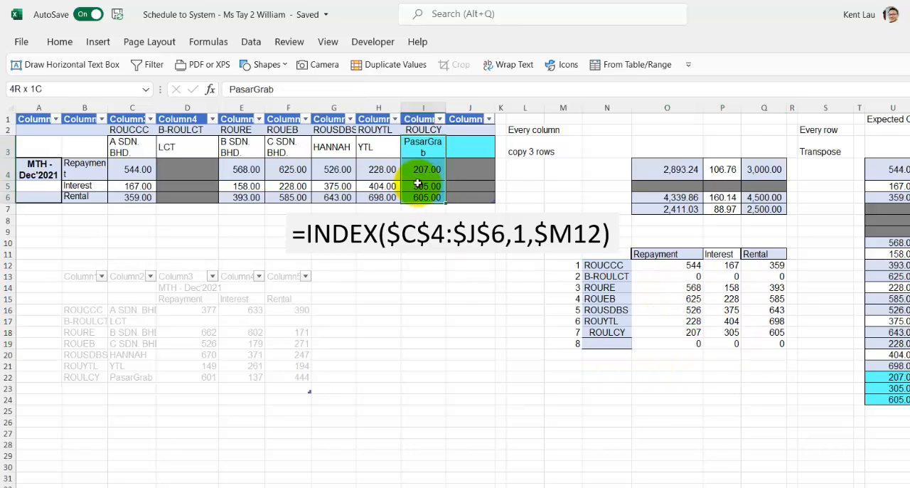
click(419, 146)
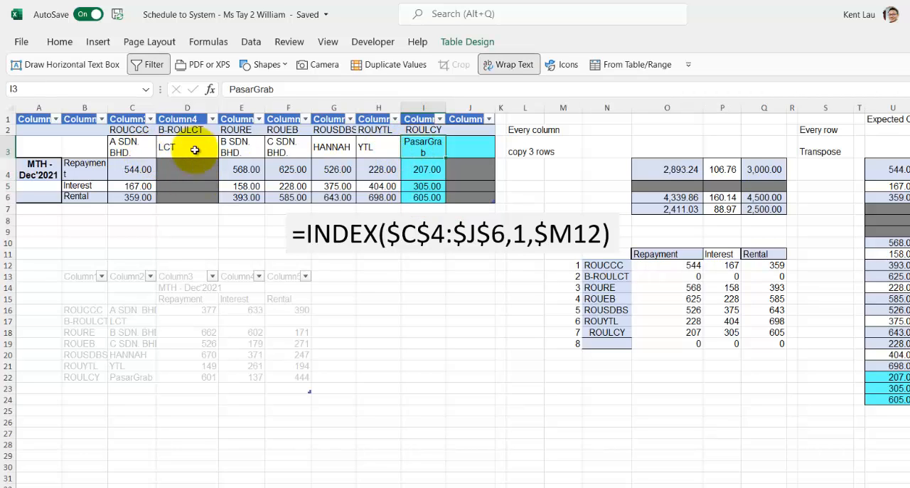
drag(427, 171, 467, 193)
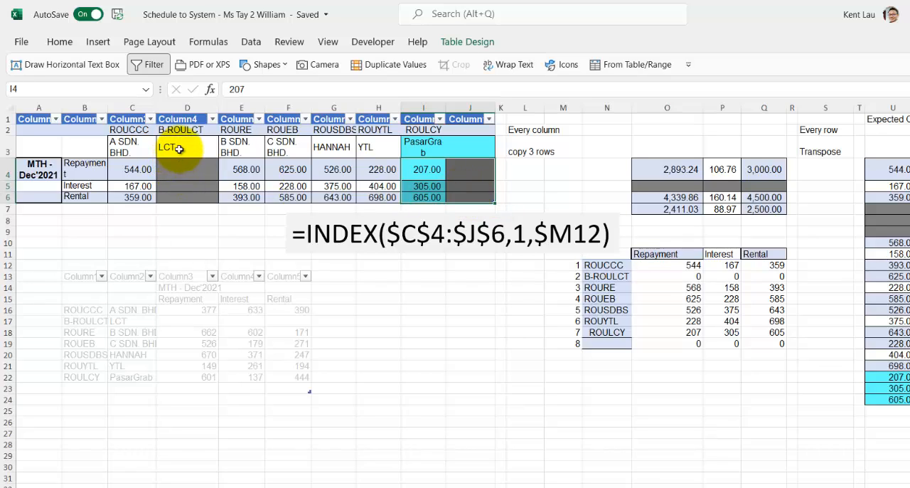
click(313, 246)
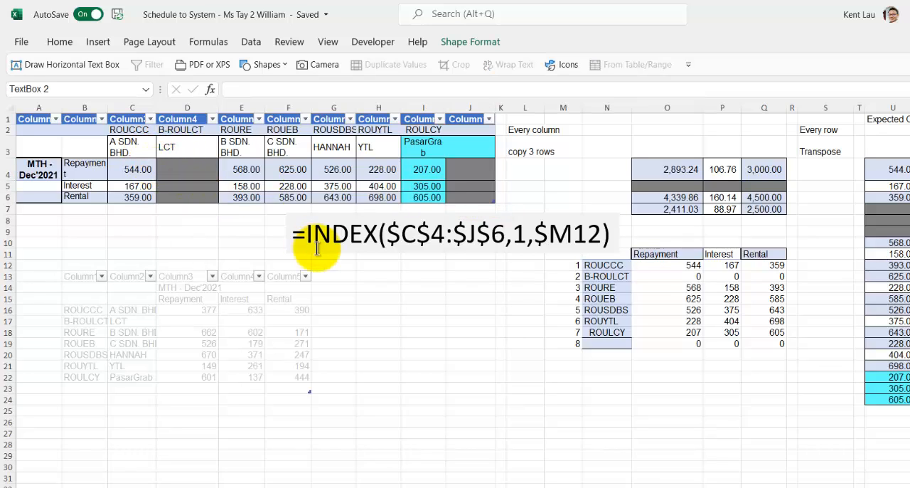
click(351, 325)
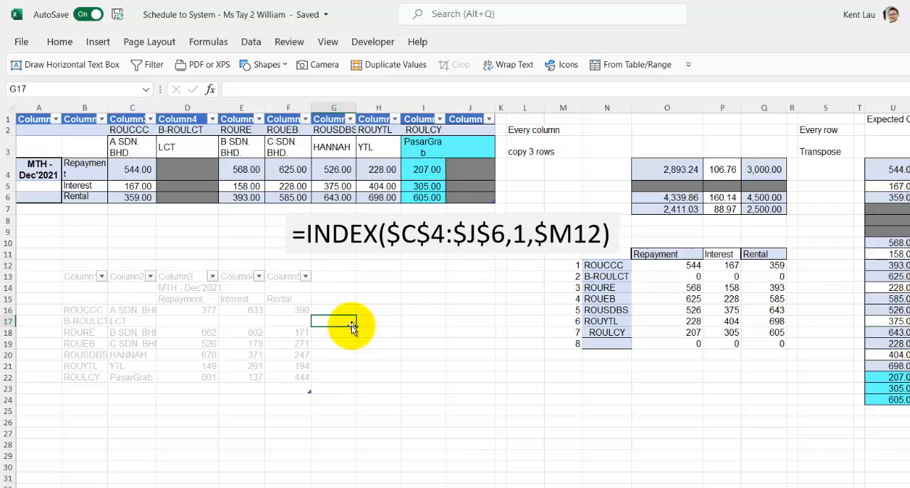